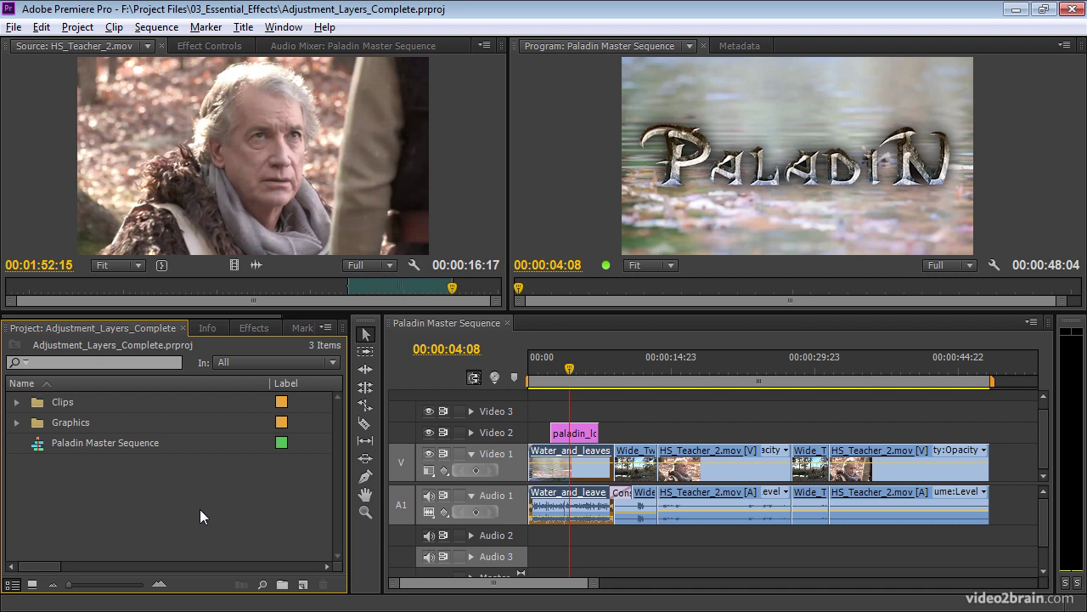
# - Create a new 1280×720 adjustment layer and rename it 'Look 001 Adjustment Layer'
pyautogui.click(304, 584)
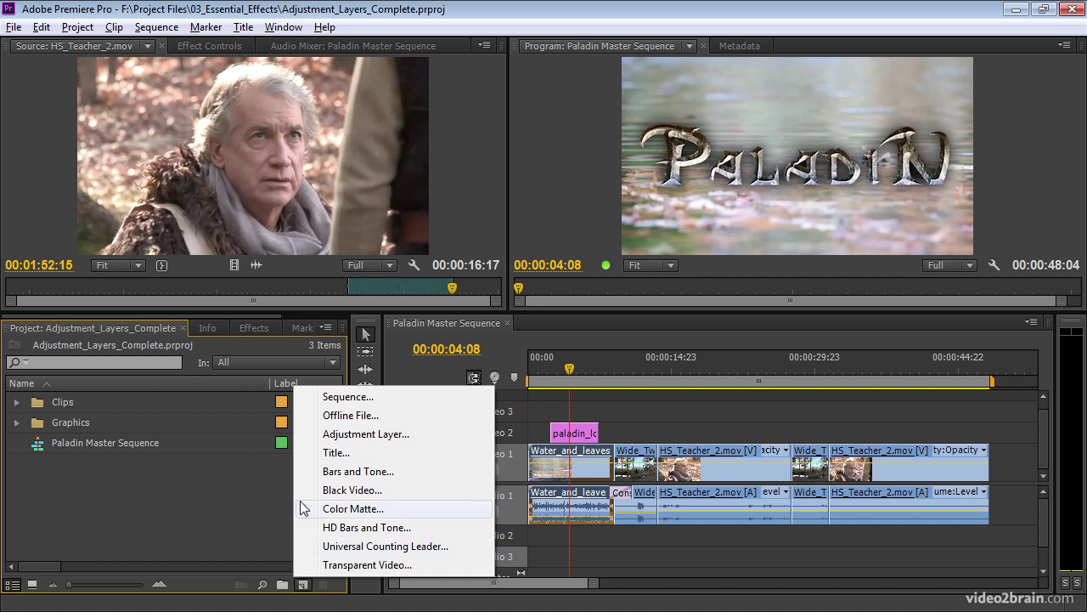
pyautogui.click(429, 436)
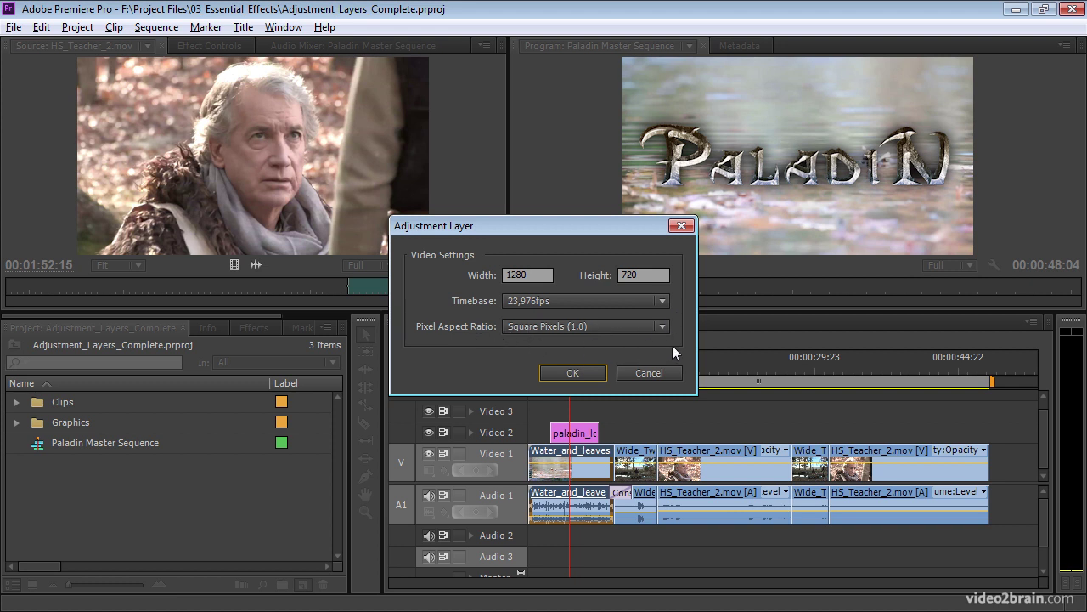
pyautogui.click(562, 372)
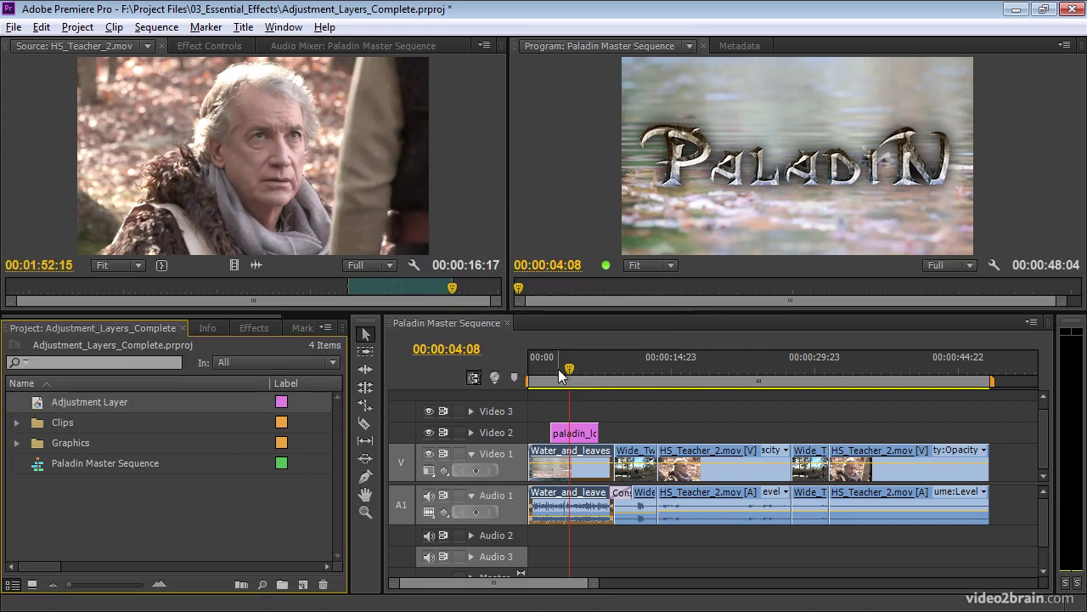
pyautogui.click(78, 399)
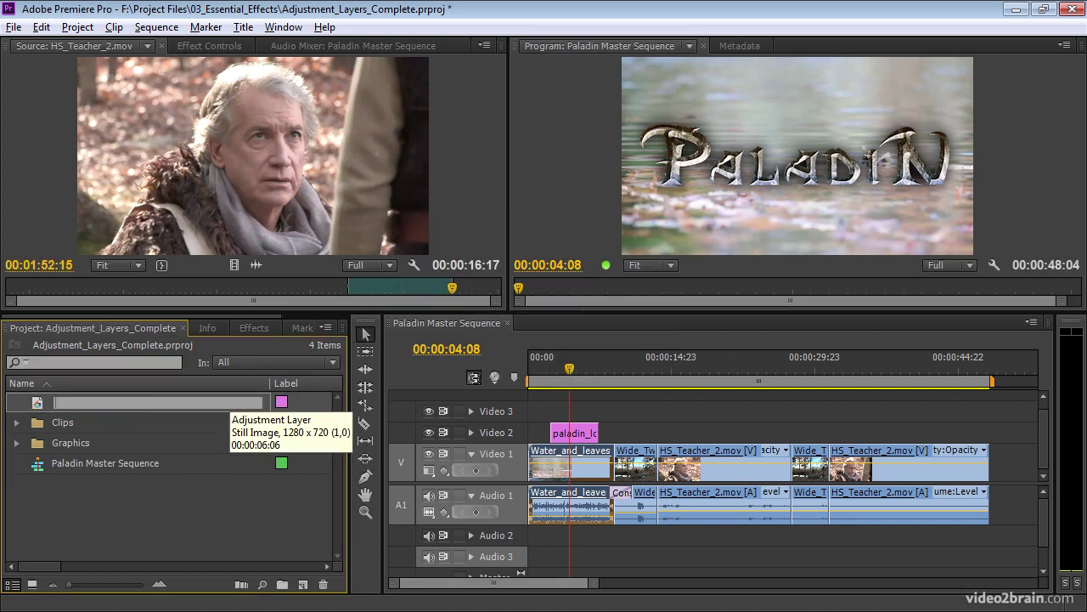
pyautogui.write('Look 001 Adjustment Layer')
pyautogui.press('Tab')
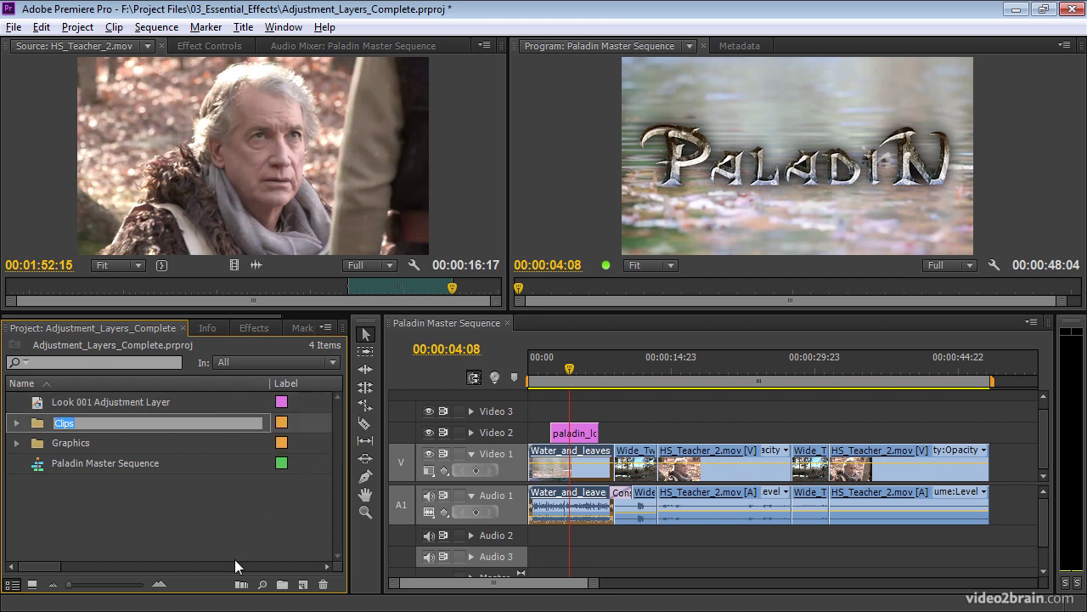
# - Place Look 001 Adjustment Layer on Video 3 at 00:00 and move the playhead to 00:00:18:19
pyautogui.click(195, 518)
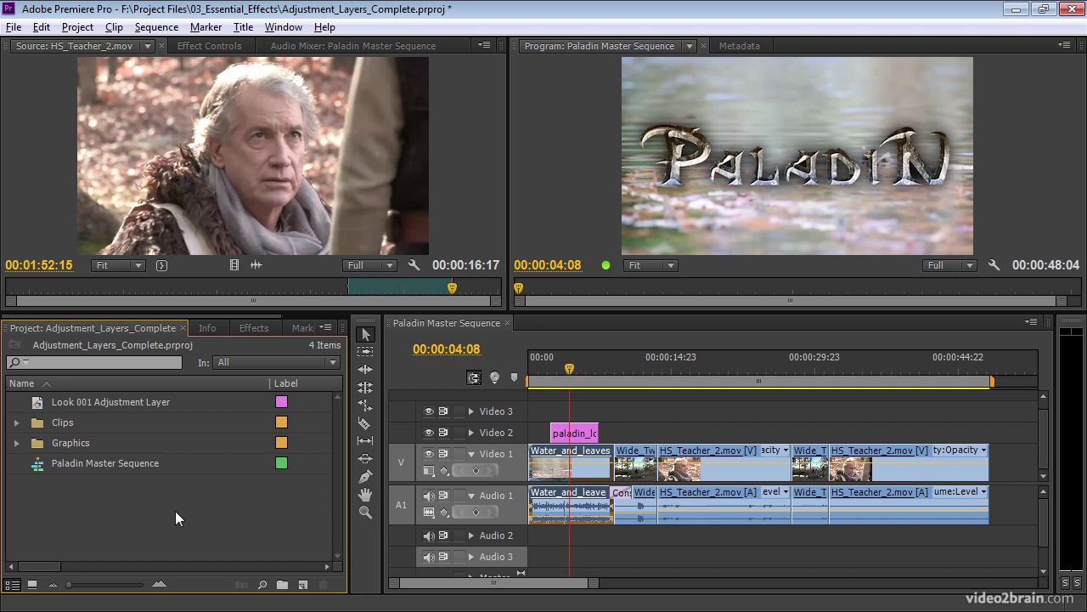
pyautogui.moveTo(38, 405); pyautogui.dragTo(844, 412)
pyautogui.moveTo(740, 367); pyautogui.dragTo(708, 367)
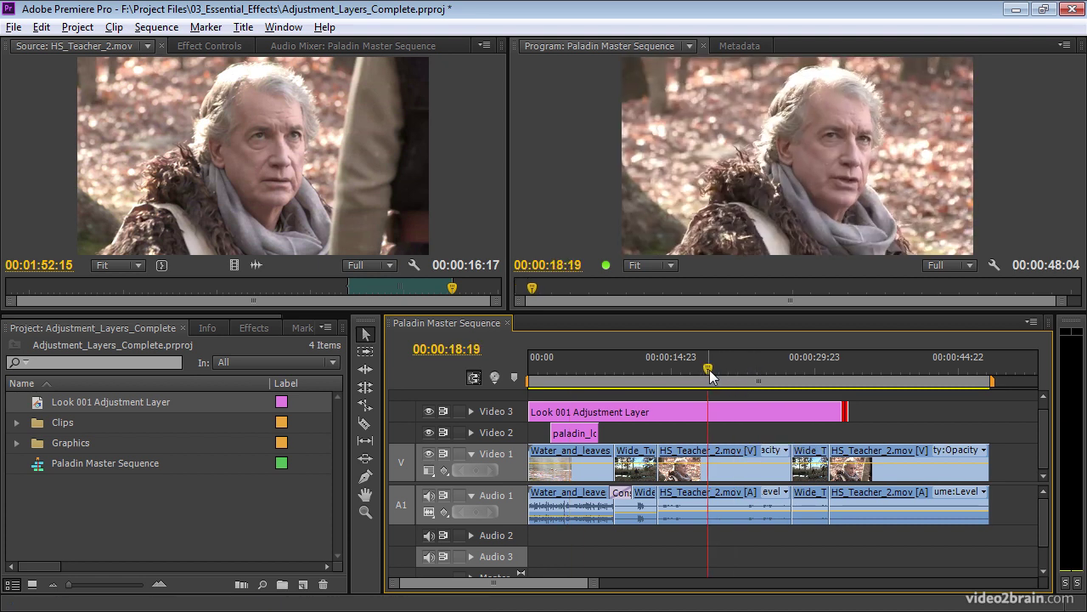
pyautogui.click(719, 433)
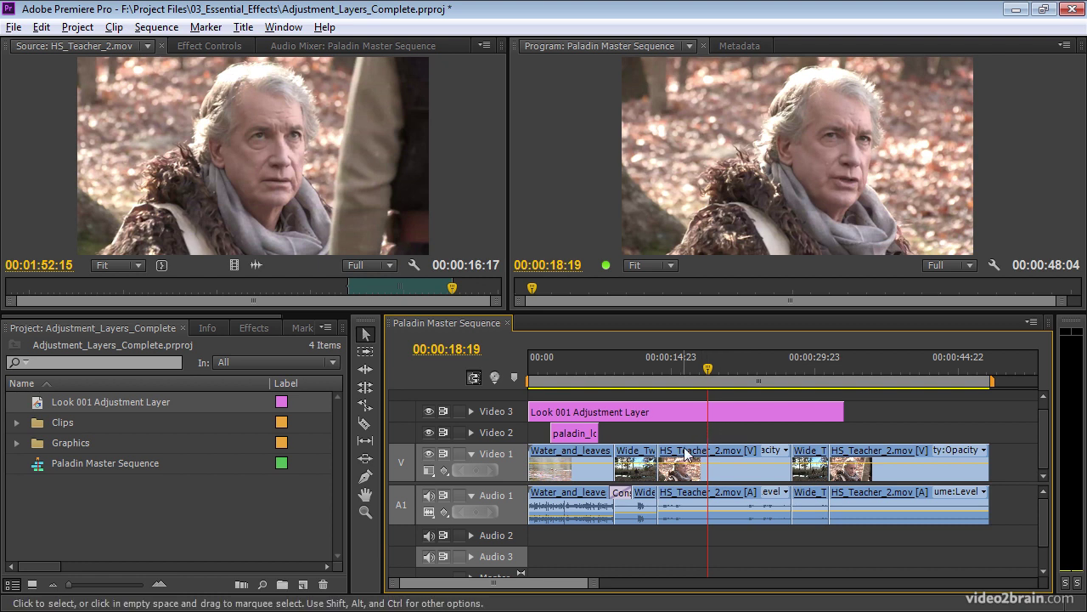
# - Search the effects for 'color' and apply Fast Color Corrector to the adjustment layer
pyautogui.click(249, 328)
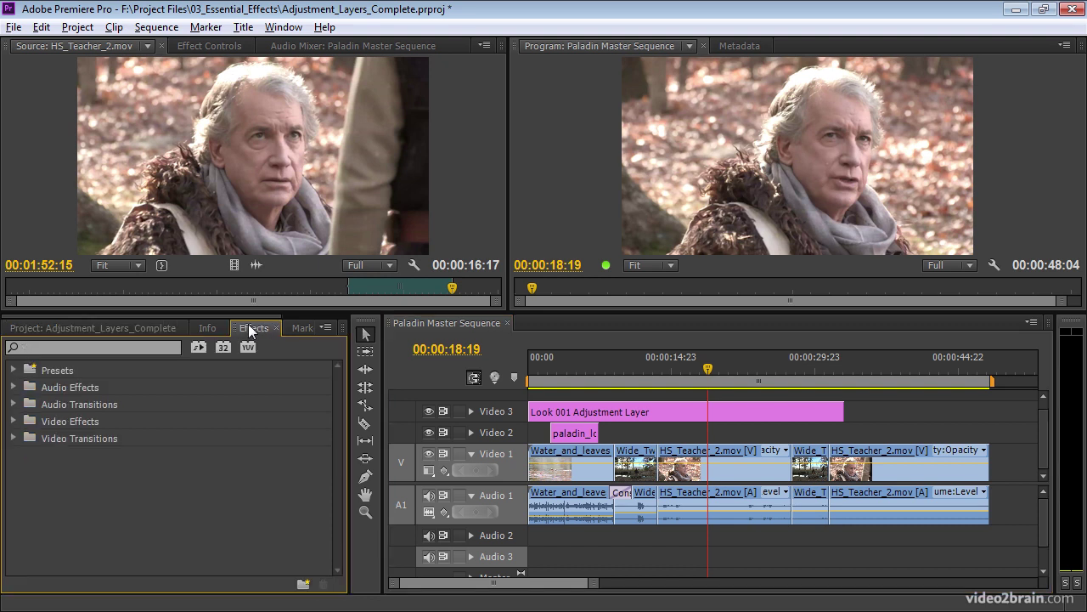
pyautogui.click(106, 346)
pyautogui.write('color')
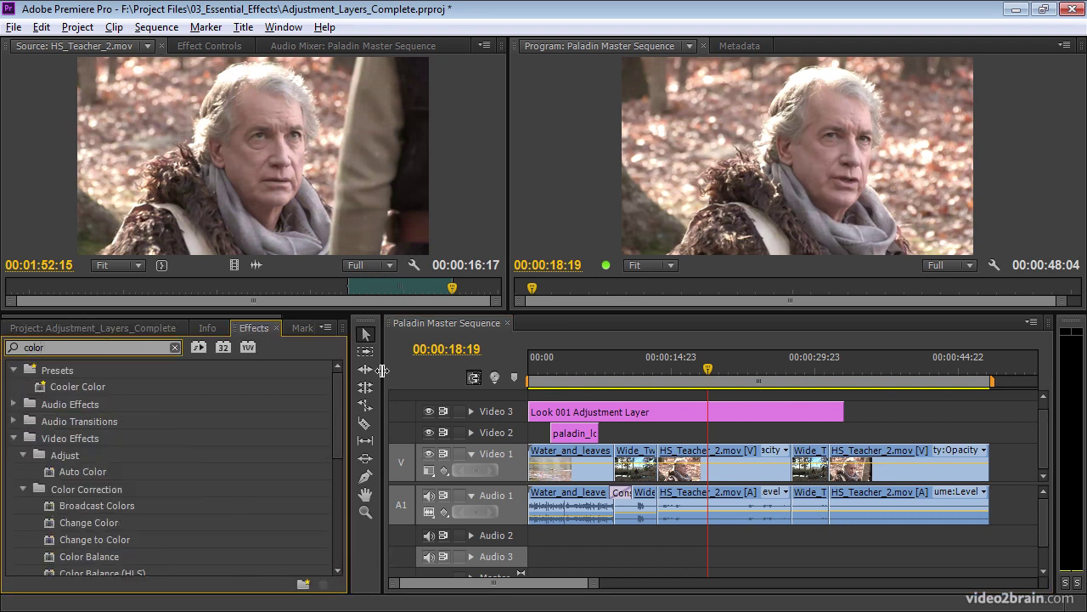
pyautogui.moveTo(341, 400); pyautogui.dragTo(338, 469)
pyautogui.moveTo(52, 426); pyautogui.dragTo(741, 416)
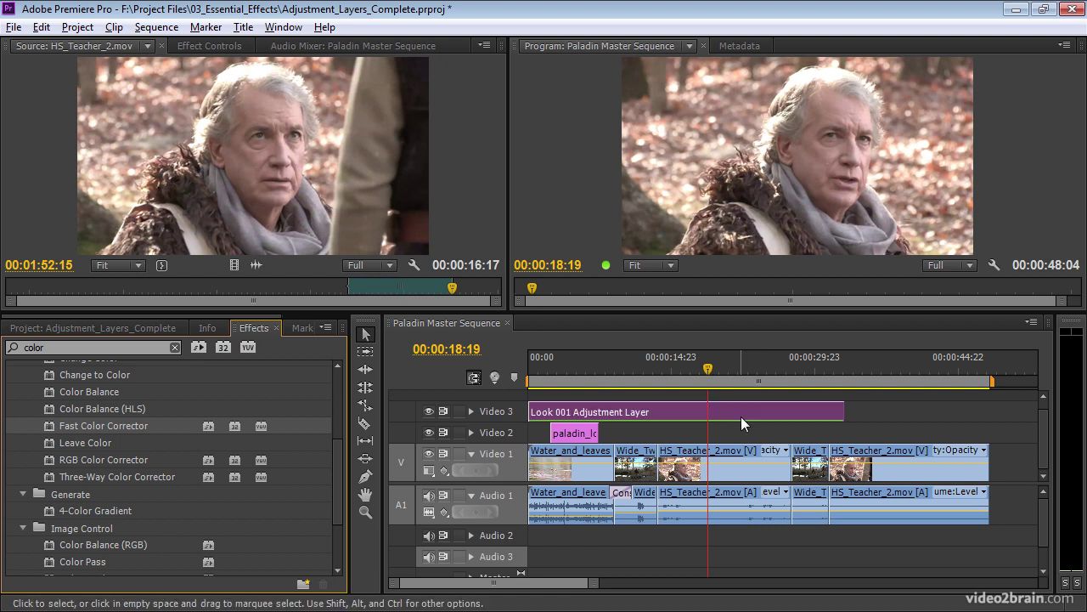
# - Set the Fast Color Corrector input white level to 158.3 and the black level to 83.6
pyautogui.click(200, 46)
pyautogui.moveTo(501, 119); pyautogui.dragTo(496, 242)
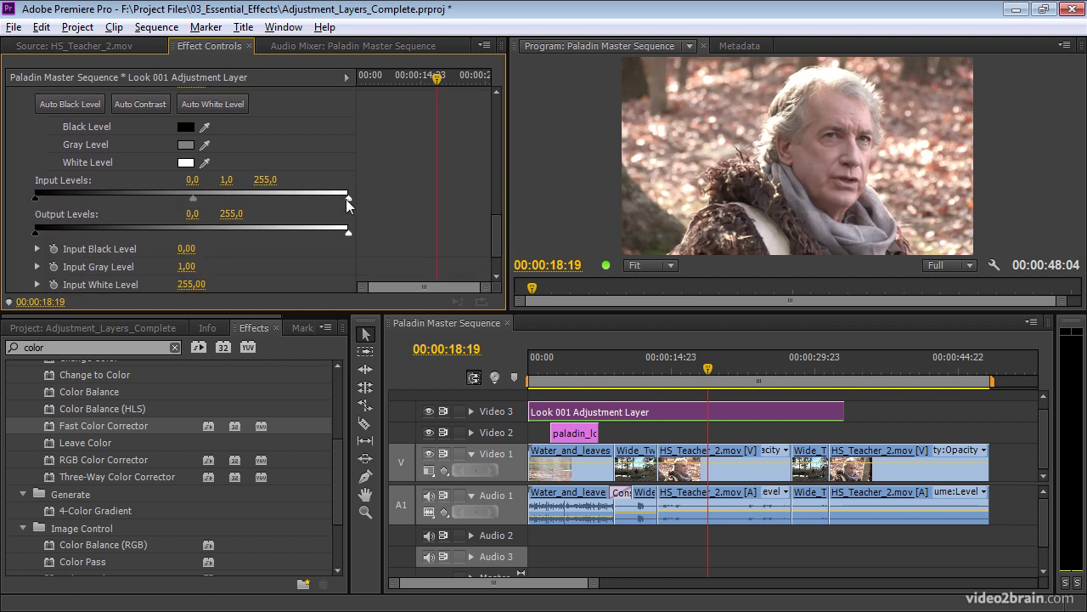
pyautogui.moveTo(347, 198); pyautogui.dragTo(223, 201)
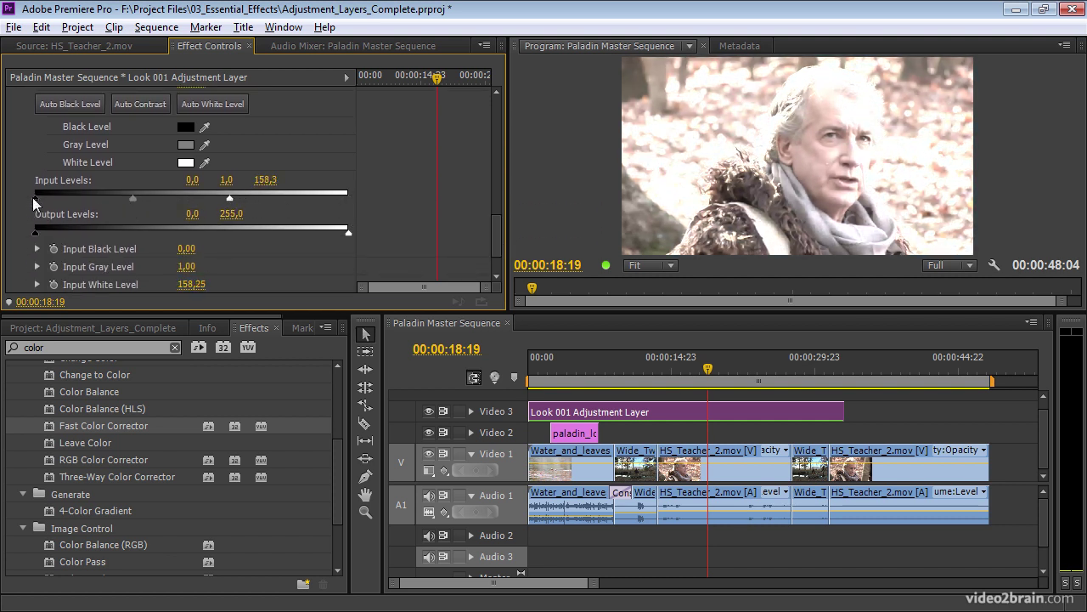
pyautogui.moveTo(38, 197); pyautogui.dragTo(137, 194)
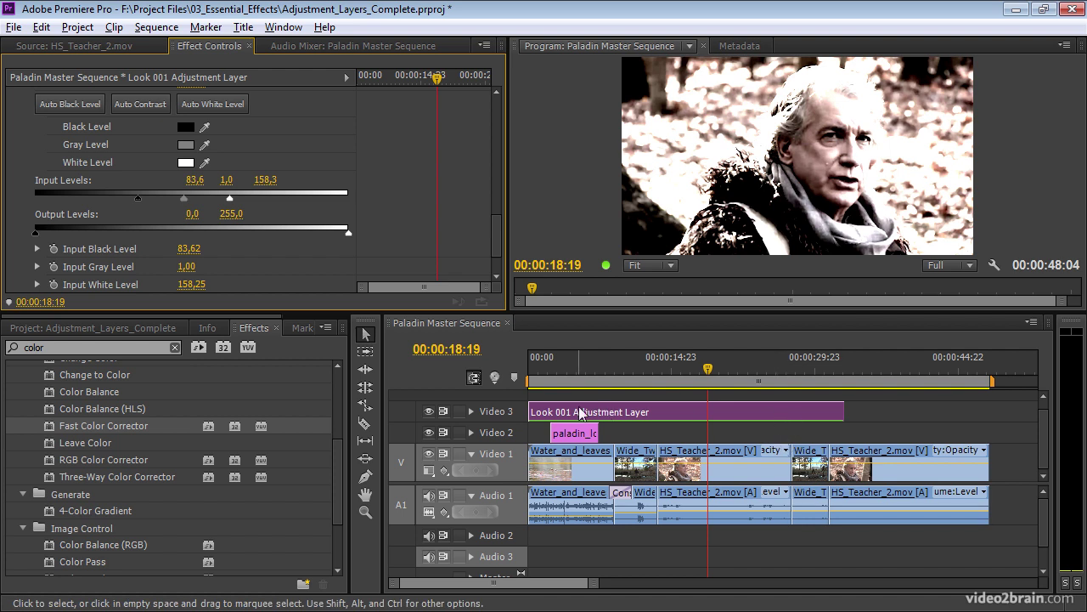
# - Mute Audio 1 and review the graded teacher, title and park bench shots
pyautogui.click(429, 495)
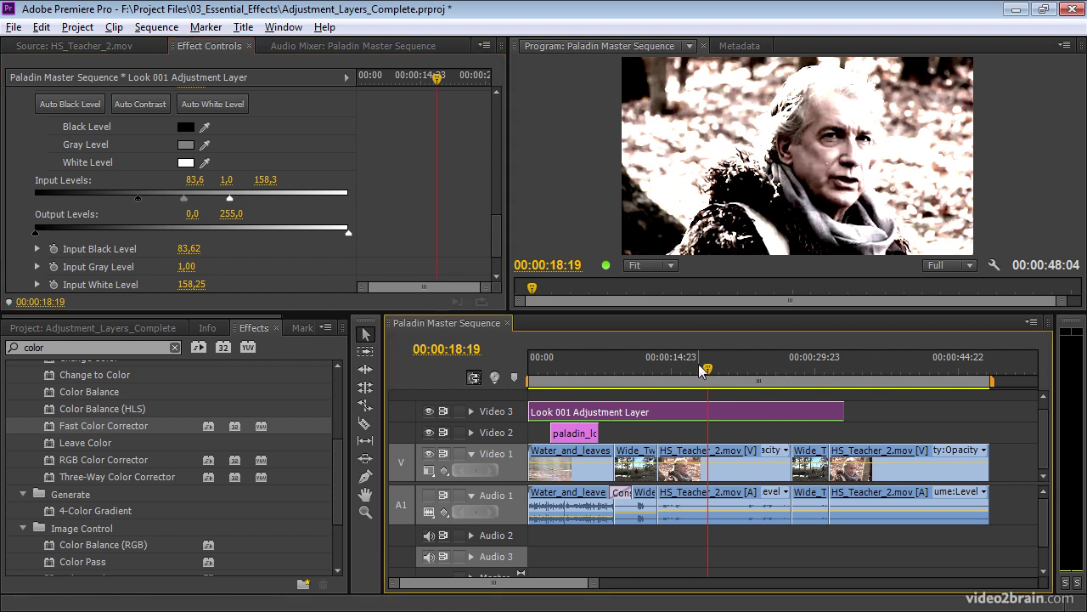
pyautogui.moveTo(704, 370); pyautogui.dragTo(588, 371)
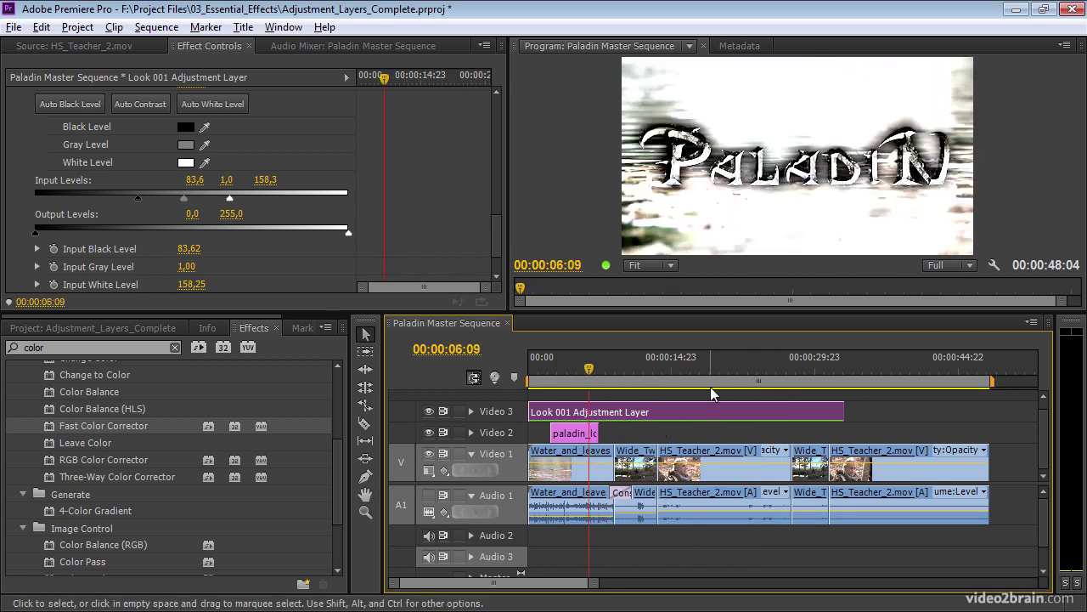
pyautogui.moveTo(703, 371); pyautogui.dragTo(732, 371)
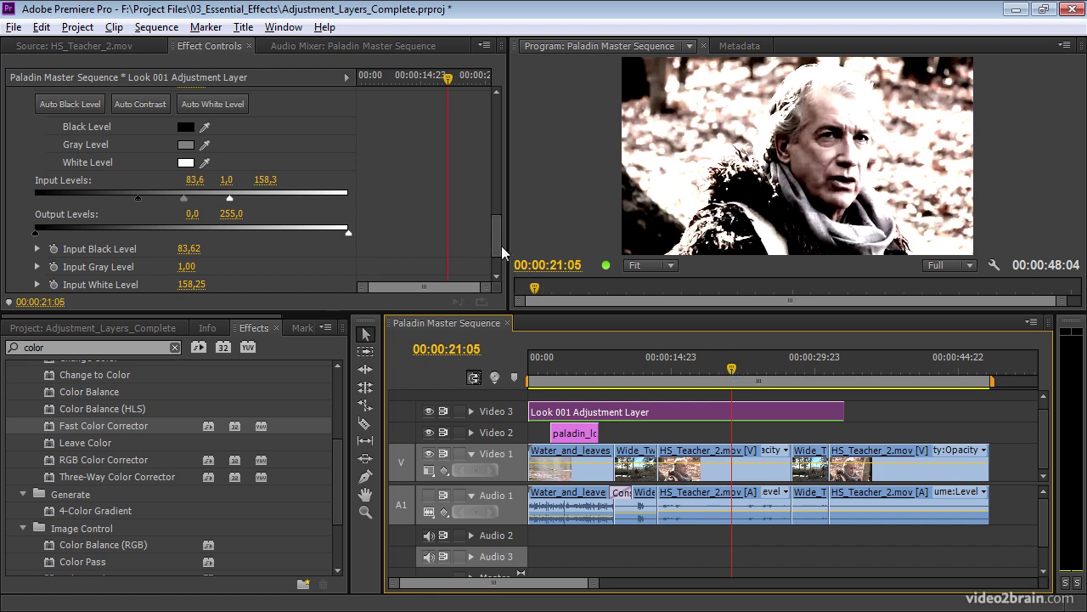
pyautogui.moveTo(499, 242); pyautogui.dragTo(493, 186)
pyautogui.moveTo(765, 371); pyautogui.dragTo(892, 379)
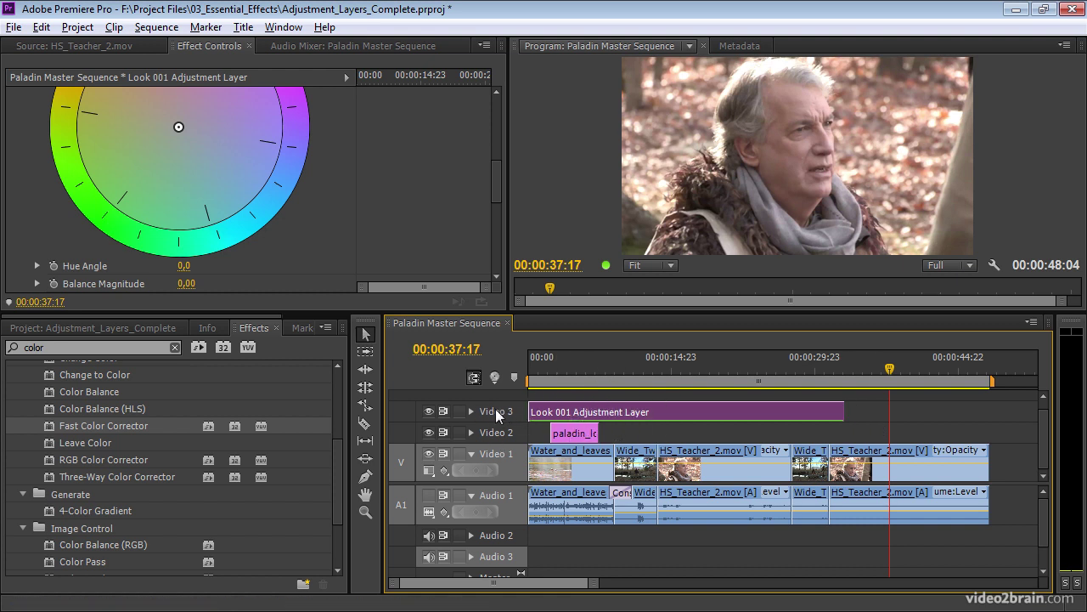
pyautogui.click(595, 361)
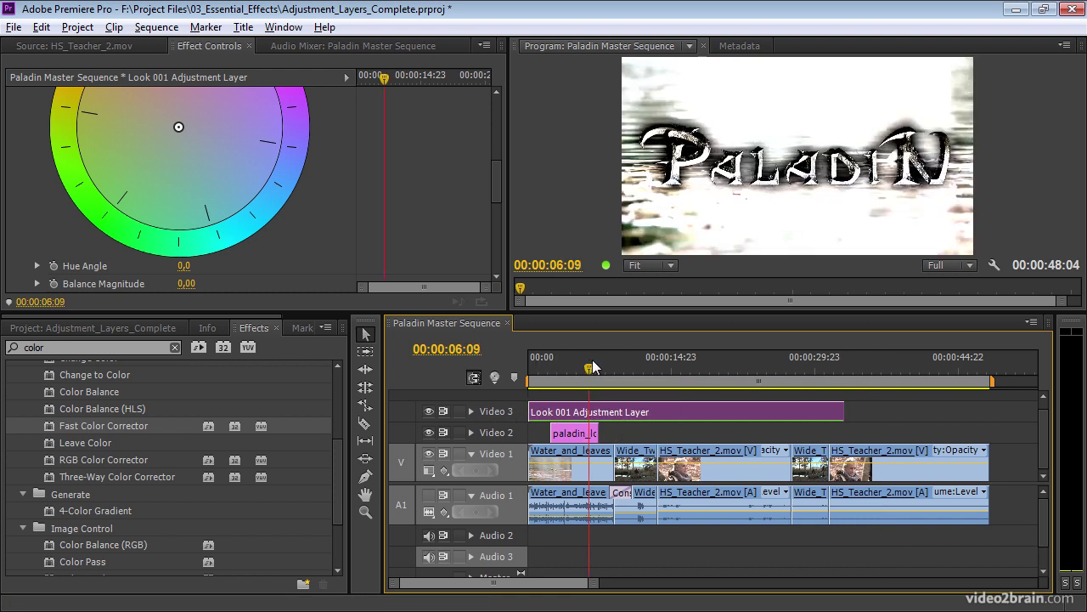
pyautogui.moveTo(595, 359)
pyautogui.mouseDown()
pyautogui.moveTo(612, 358)
pyautogui.moveTo(582, 365)
pyautogui.mouseUp()
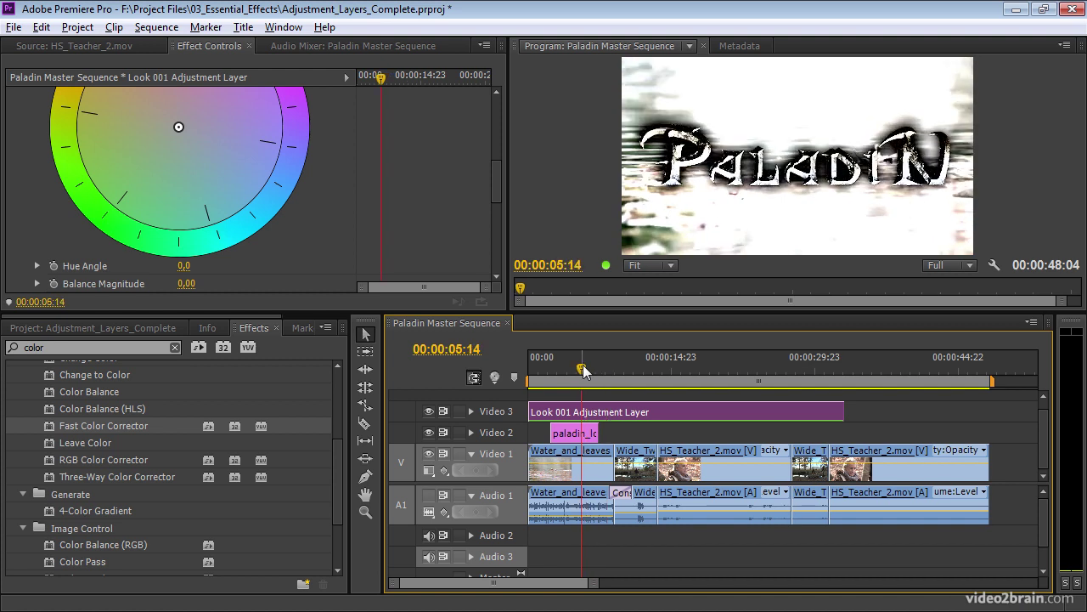
pyautogui.moveTo(583, 365); pyautogui.dragTo(643, 361)
# - Set the input levels to 55.3 black, 2.1 gamma and 188.7 white
pyautogui.moveTo(493, 191); pyautogui.dragTo(495, 252)
pyautogui.moveTo(184, 238); pyautogui.dragTo(264, 237)
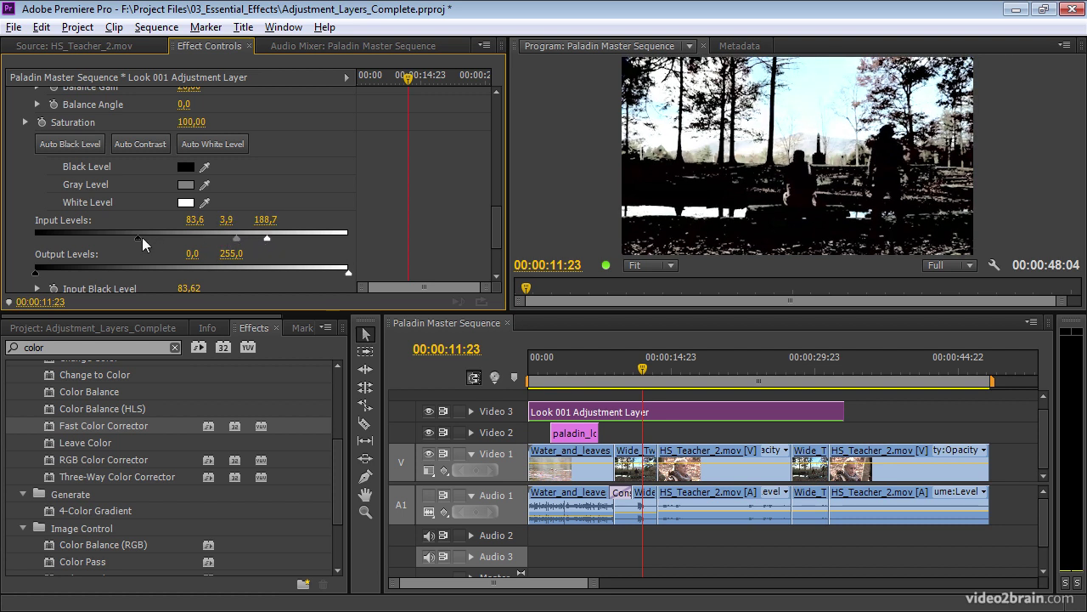
pyautogui.moveTo(137, 238); pyautogui.dragTo(103, 237)
pyautogui.moveTo(229, 238); pyautogui.dragTo(207, 239)
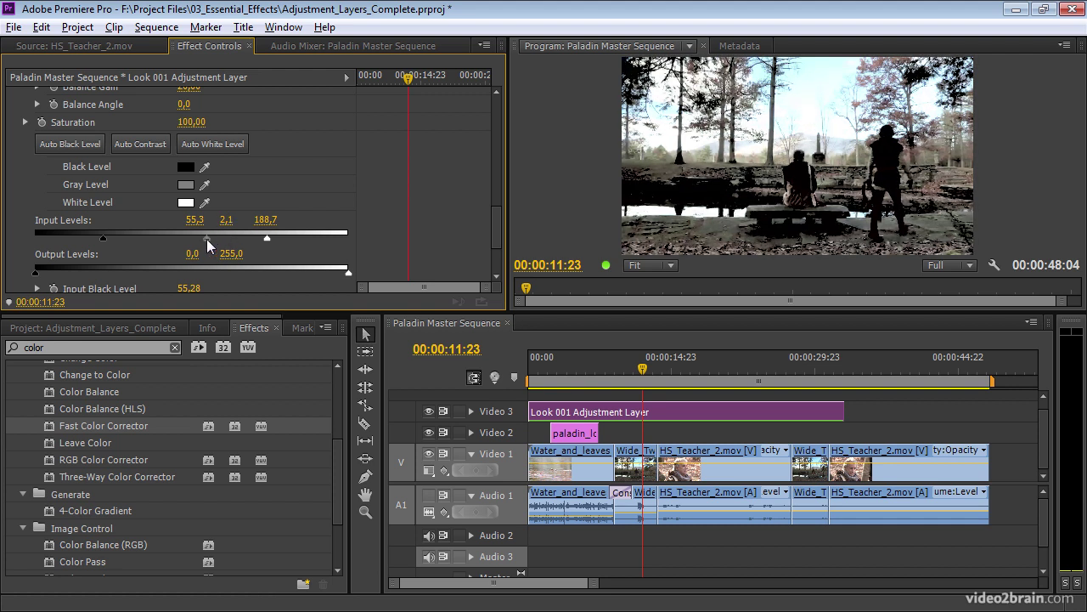
pyautogui.moveTo(586, 369); pyautogui.dragTo(575, 369)
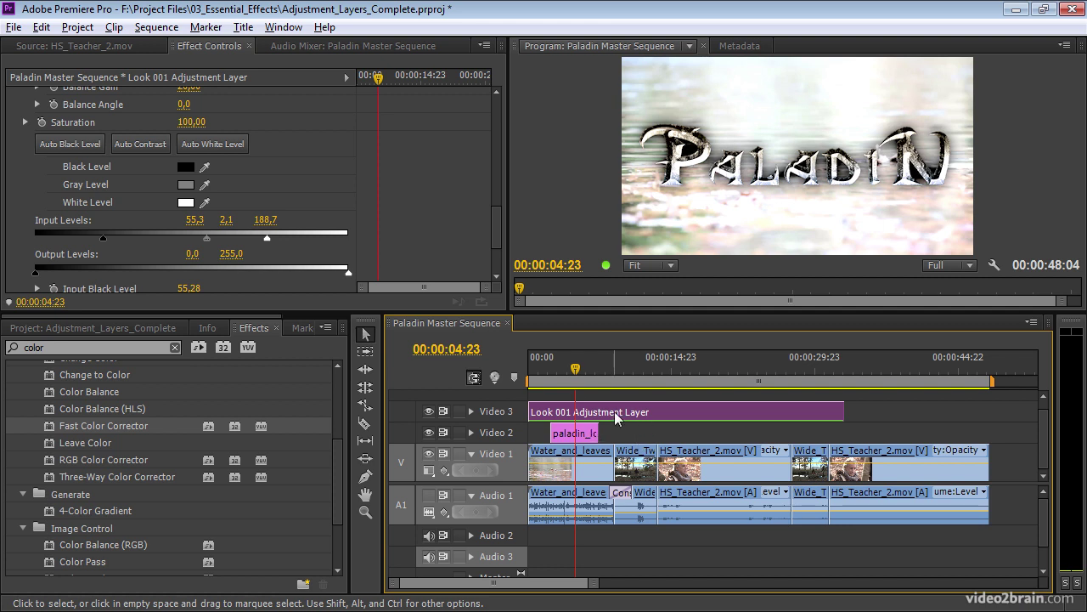
# - Move paladin_logo up to Video 3 and the adjustment layer down to Video 2 at 00:00
pyautogui.moveTo(622, 414); pyautogui.dragTo(752, 411)
pyautogui.moveTo(575, 433); pyautogui.dragTo(570, 413)
pyautogui.moveTo(718, 411); pyautogui.dragTo(566, 379)
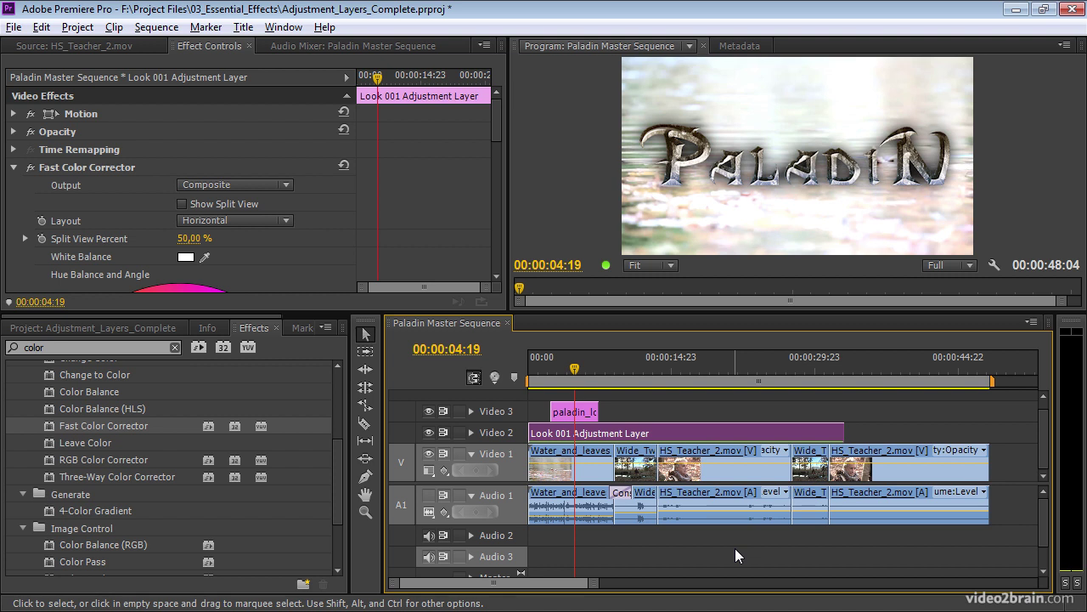
# - Start the adjustment layer after the opening clip and delete its Fast Color Corrector
pyautogui.moveTo(598, 432); pyautogui.dragTo(674, 437)
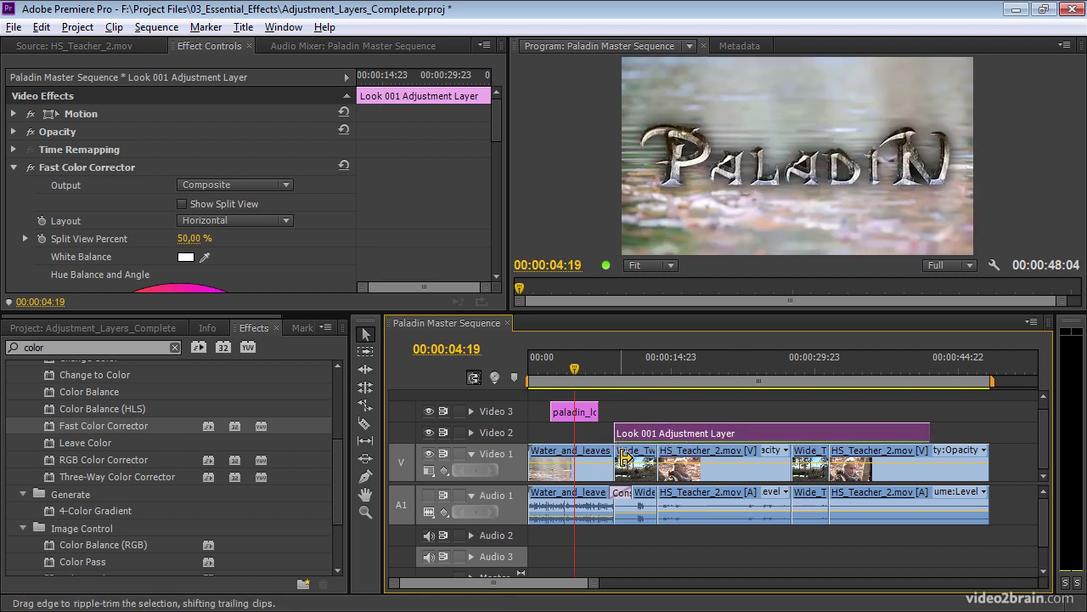
pyautogui.click(635, 365)
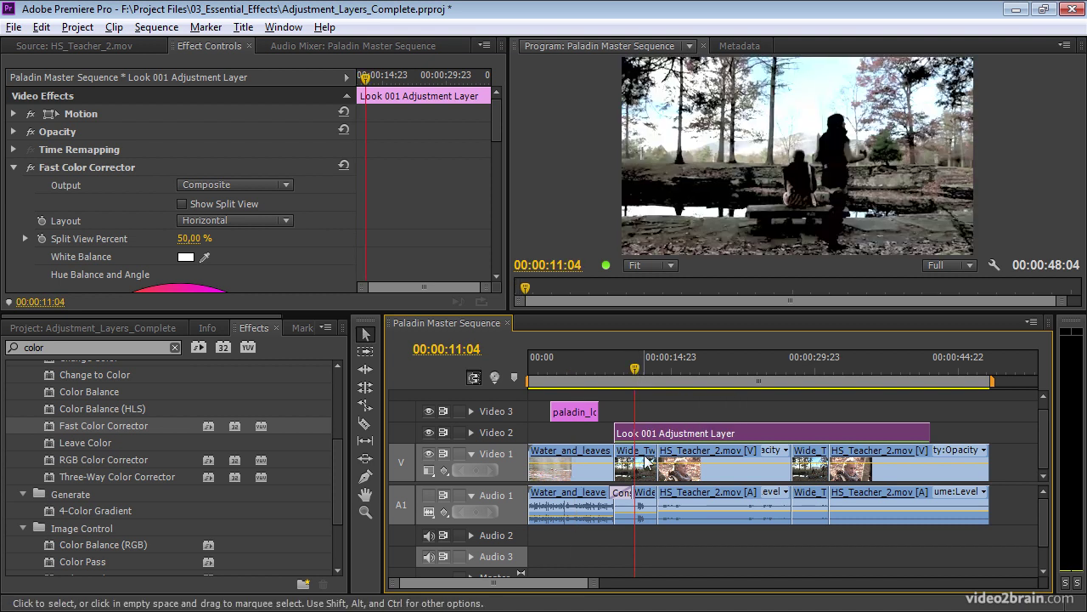
pyautogui.click(123, 170)
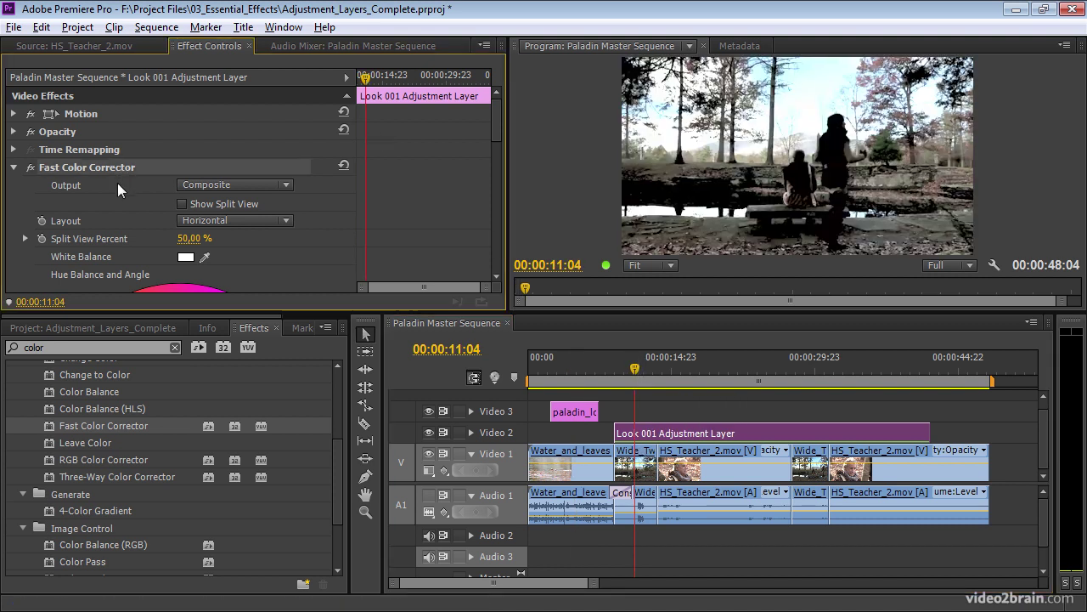
pyautogui.press('Delete')
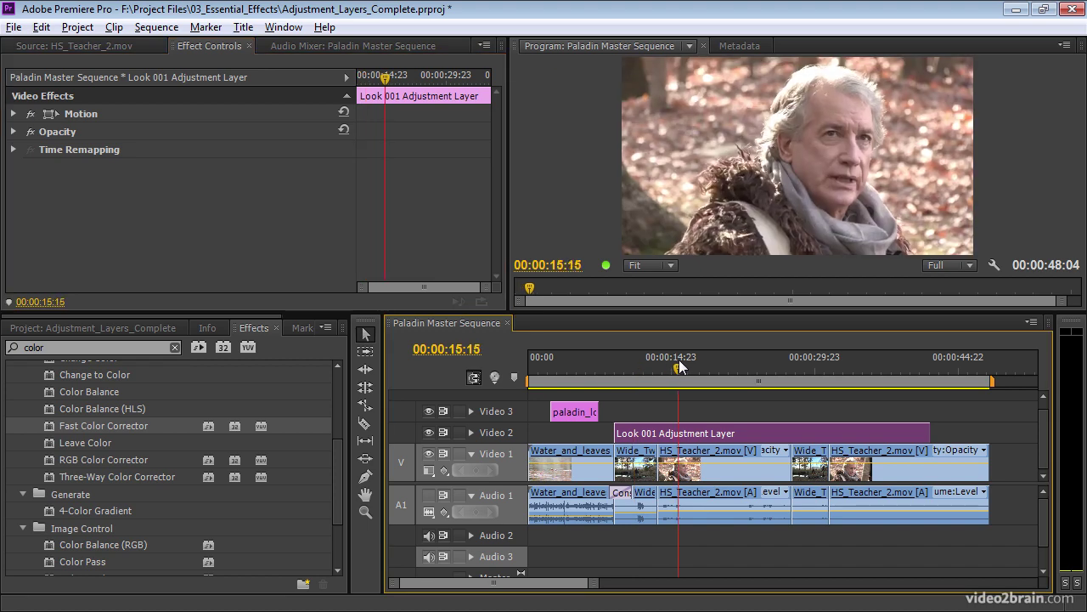
# - Extend the adjustment layer's end to the final clip on Video 1
pyautogui.moveTo(681, 359); pyautogui.dragTo(719, 369)
pyautogui.moveTo(929, 434); pyautogui.dragTo(989, 430)
pyautogui.moveTo(675, 372); pyautogui.dragTo(636, 366)
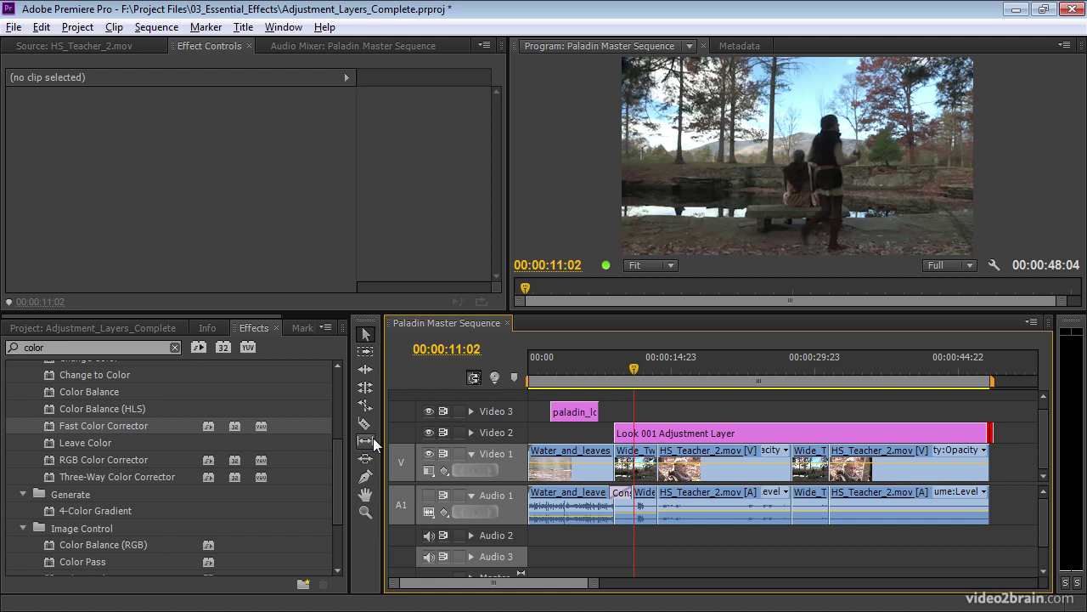
pyautogui.moveTo(338, 456); pyautogui.dragTo(344, 371)
# - Apply the Cam B Fix 001 preset to the adjustment layer and nudge it slightly earlier
pyautogui.click(175, 346)
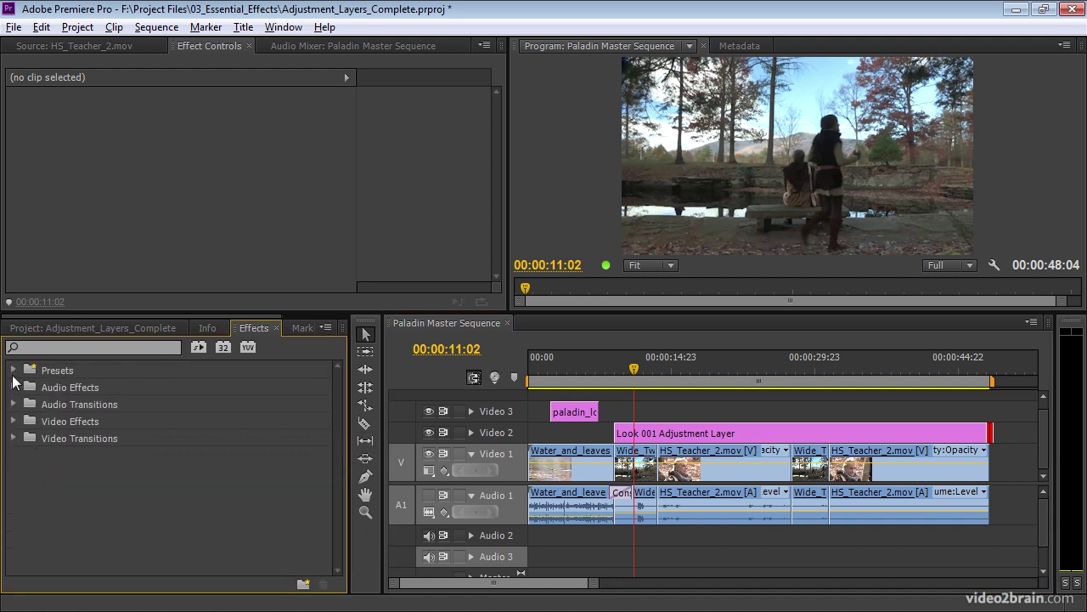
pyautogui.click(13, 369)
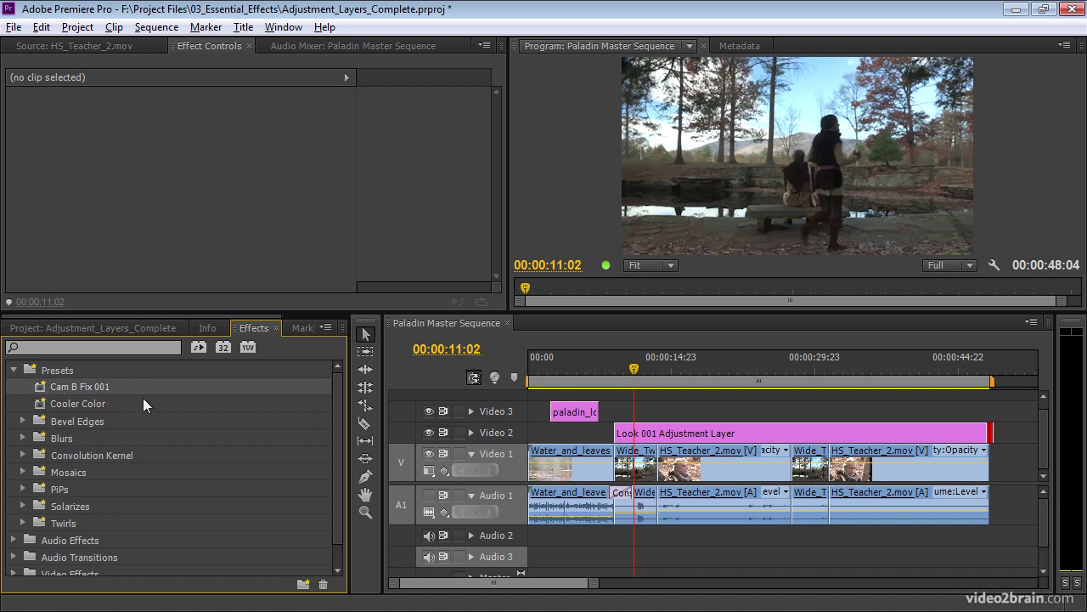
pyautogui.click(685, 410)
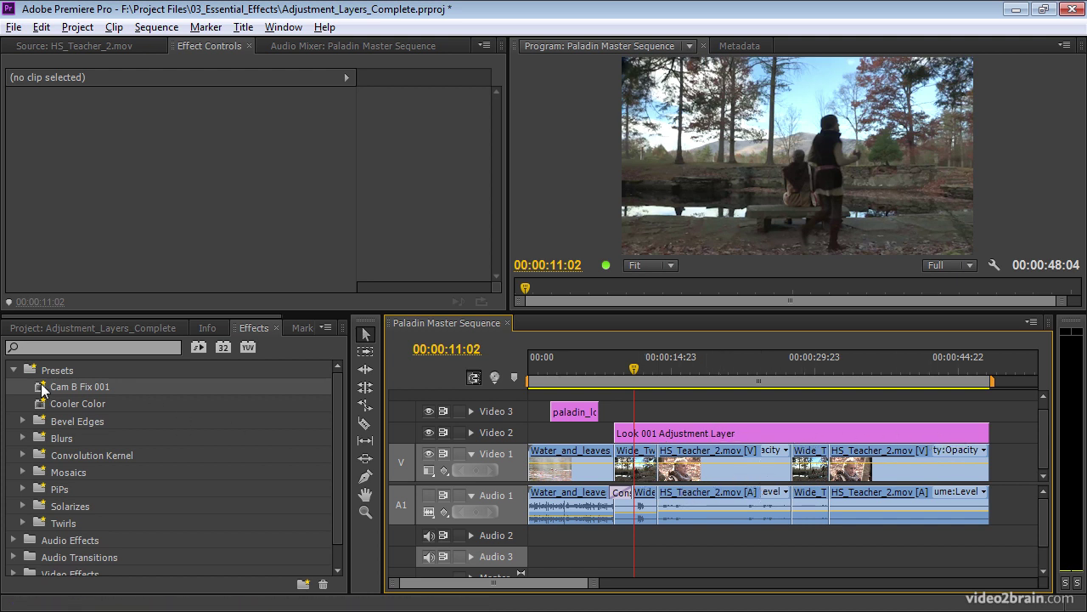
pyautogui.moveTo(51, 387); pyautogui.dragTo(717, 437)
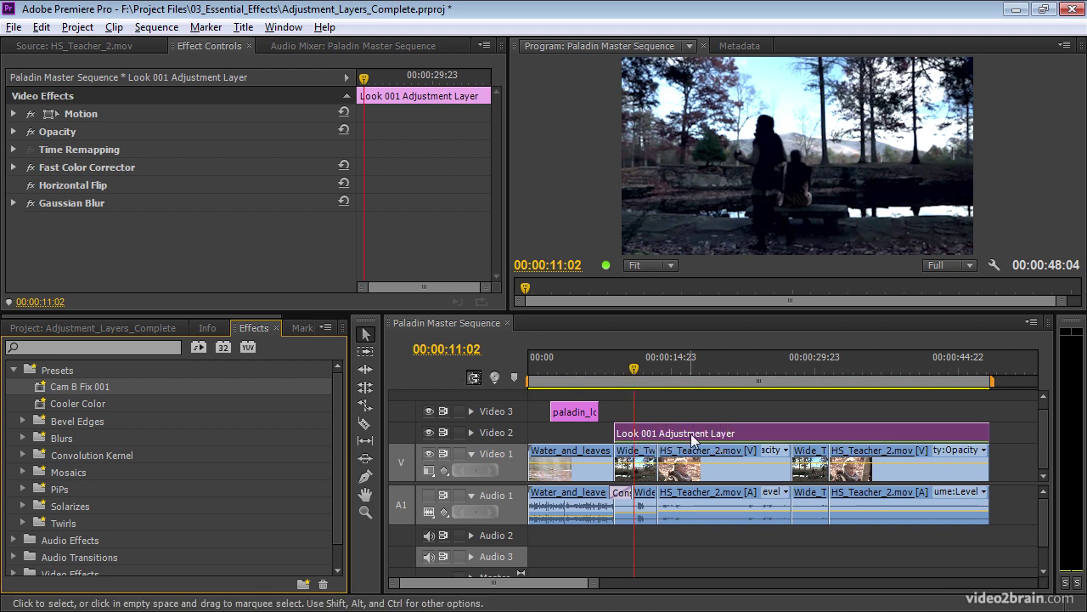
pyautogui.moveTo(691, 433); pyautogui.dragTo(685, 433)
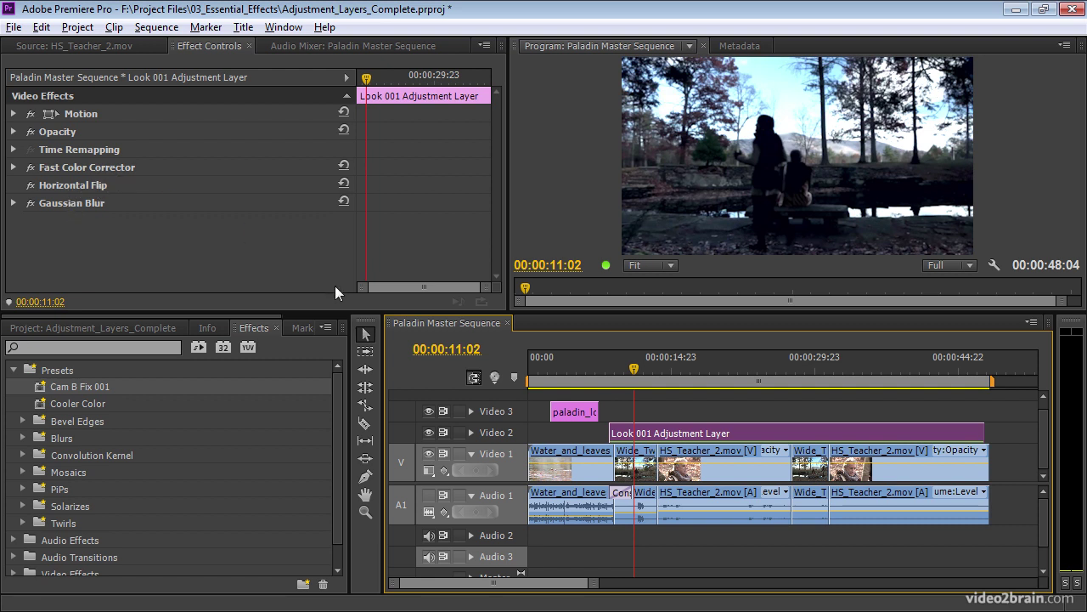
pyautogui.moveTo(628, 367); pyautogui.dragTo(810, 393)
# - Shift the adjustment layer 12 frames later on Video 2 and search effects for 'trac'
pyautogui.click(636, 478)
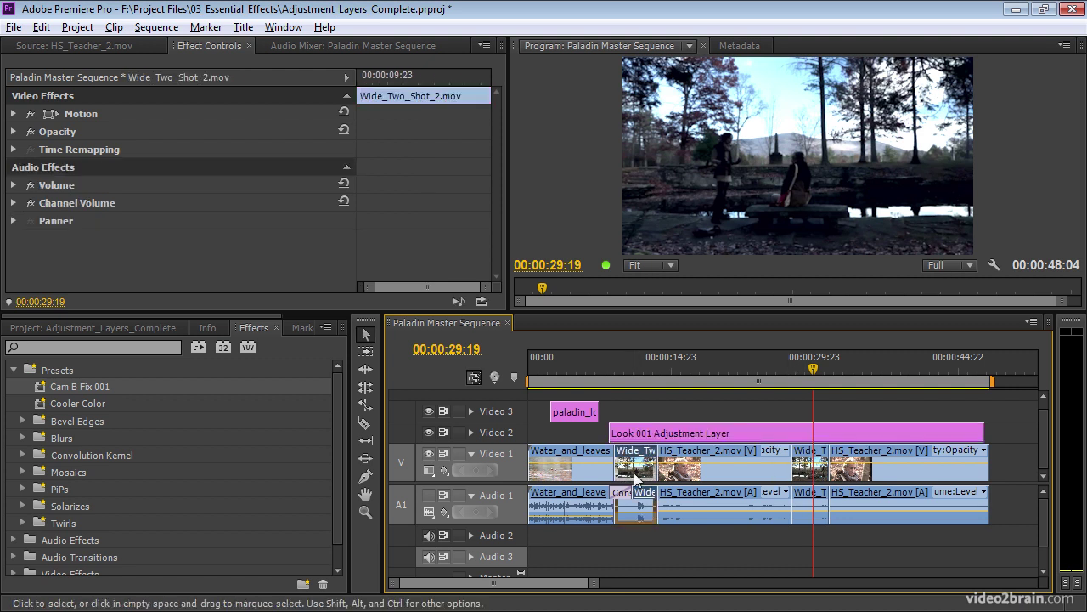
pyautogui.click(633, 384)
pyautogui.click(812, 465)
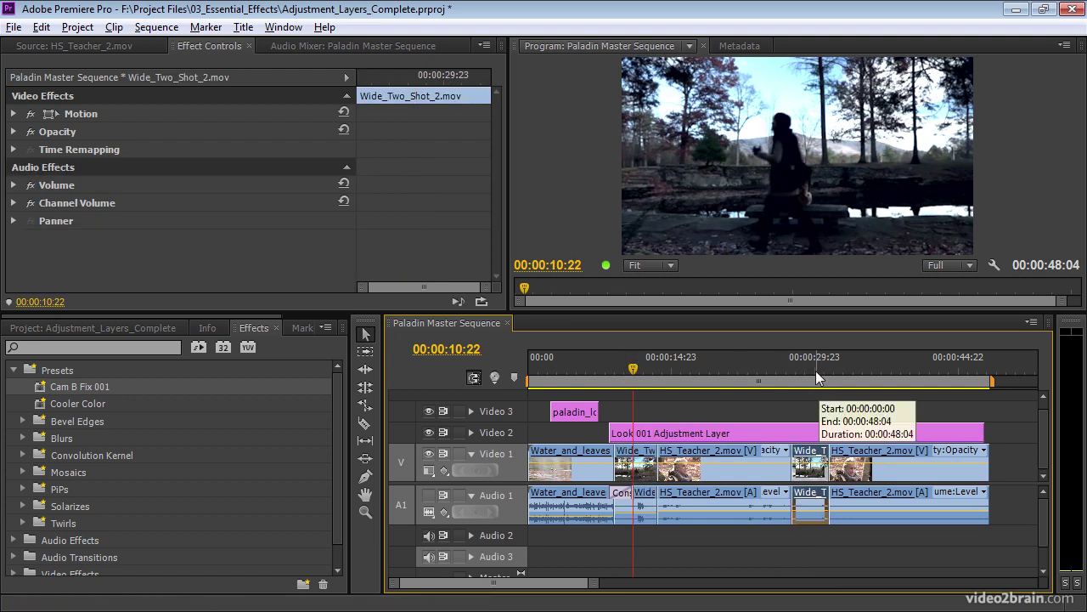
pyautogui.click(812, 370)
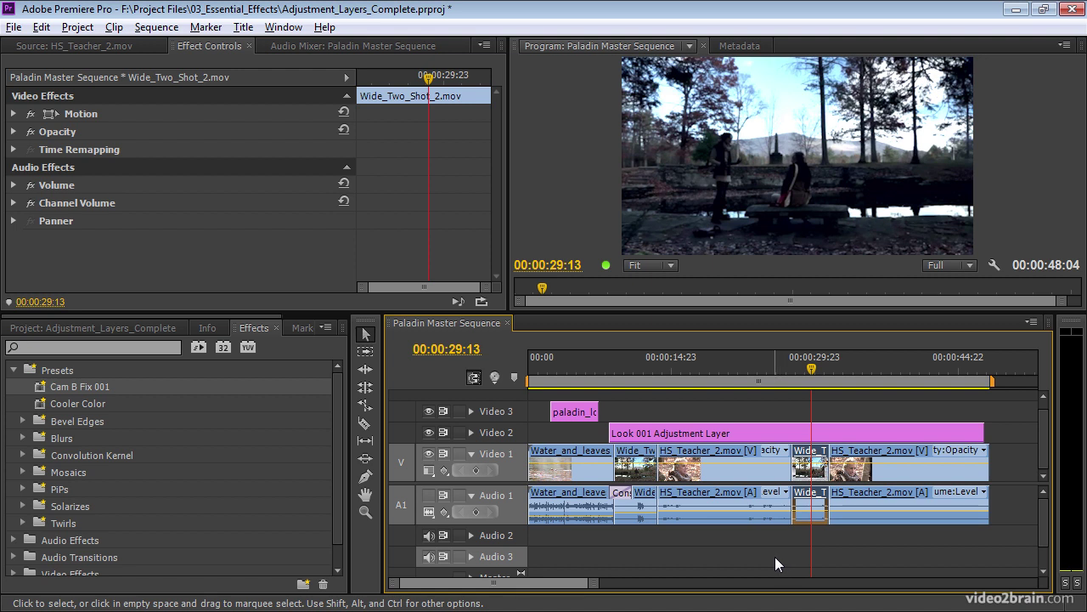
pyautogui.moveTo(706, 434); pyautogui.dragTo(706, 434)
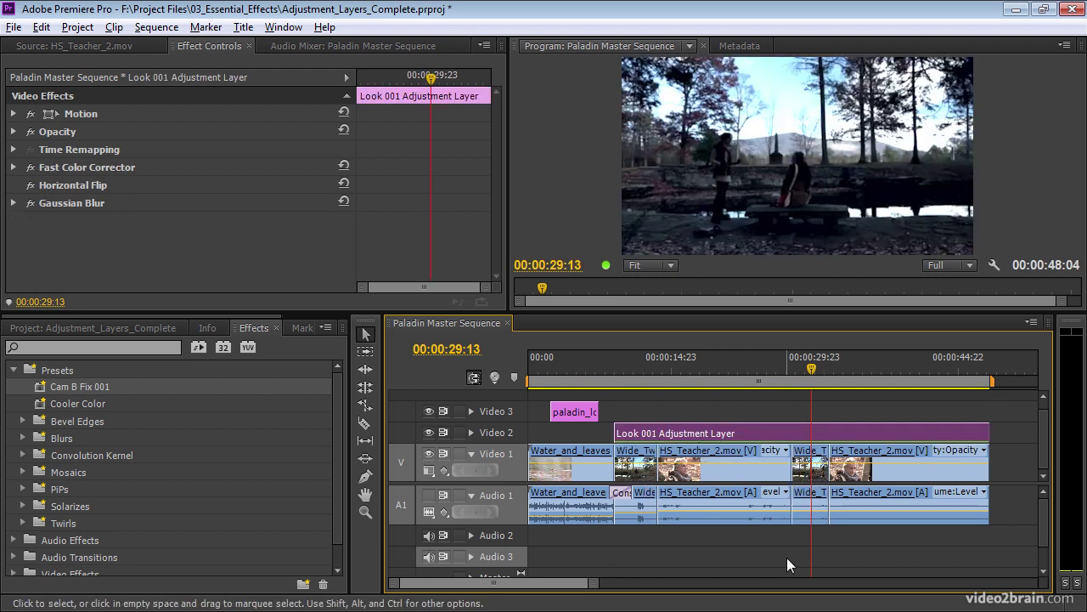
pyautogui.write('trac')
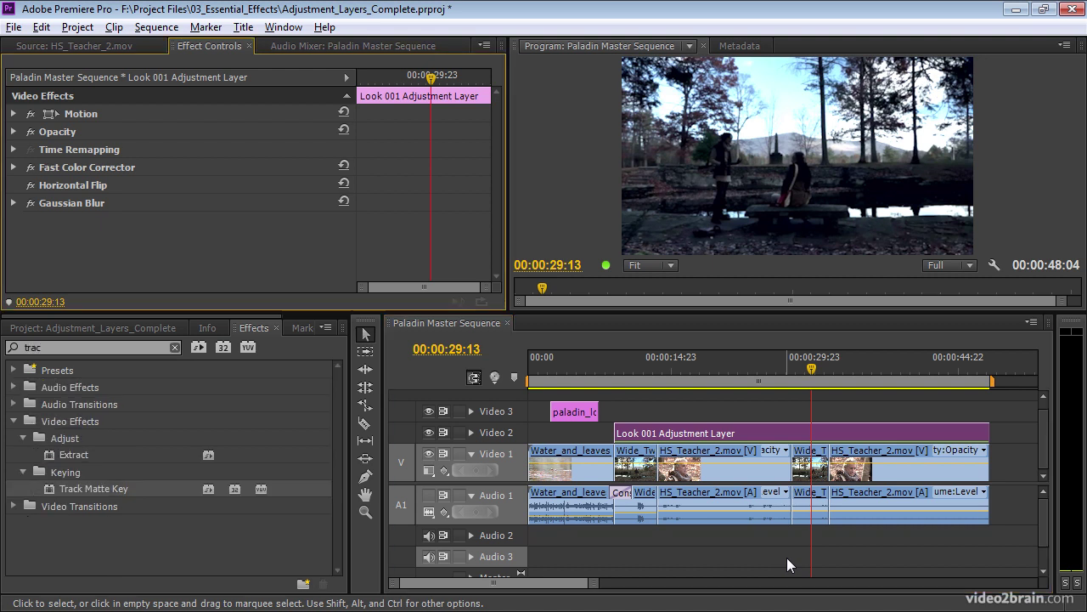
# - Split the adjustment layer with Ctrl+K and trim the pieces to start at the teacher shots
pyautogui.click(813, 437)
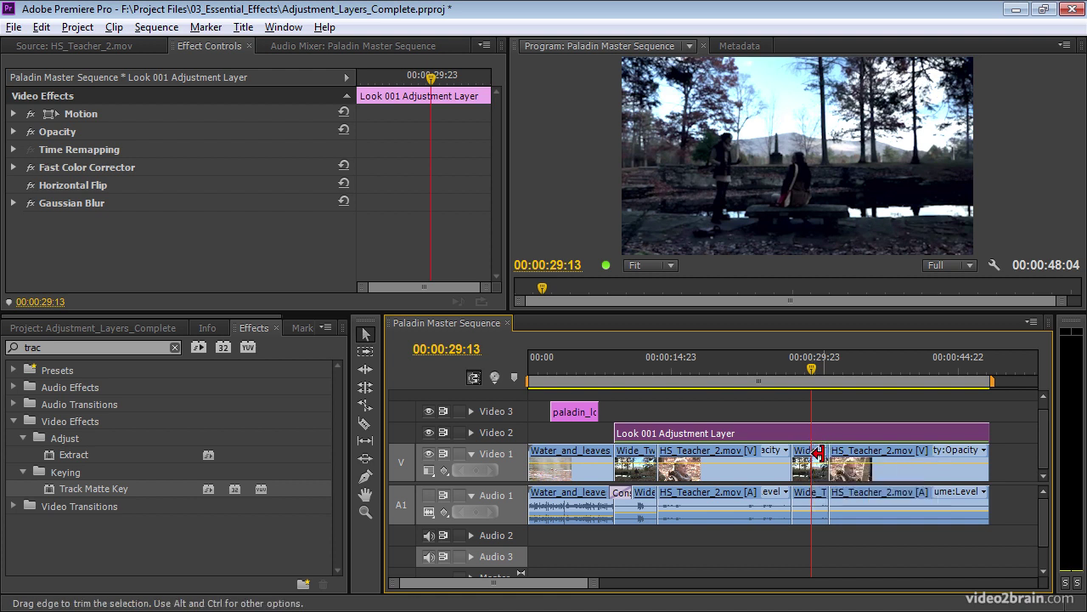
pyautogui.hotkey('ctrl', 'k')
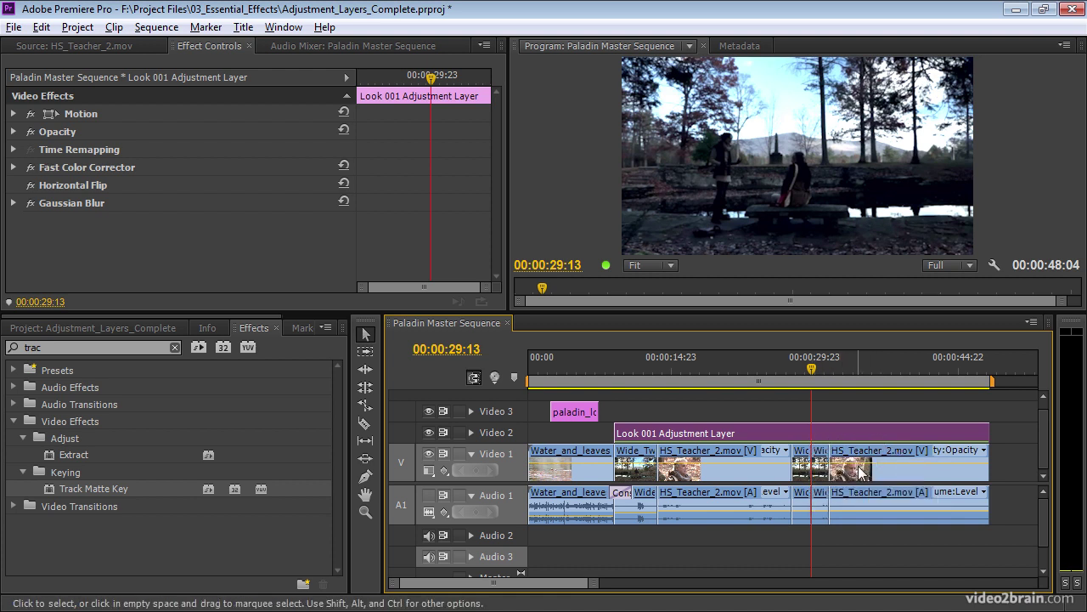
pyautogui.hotkey('ctrl', 'z')
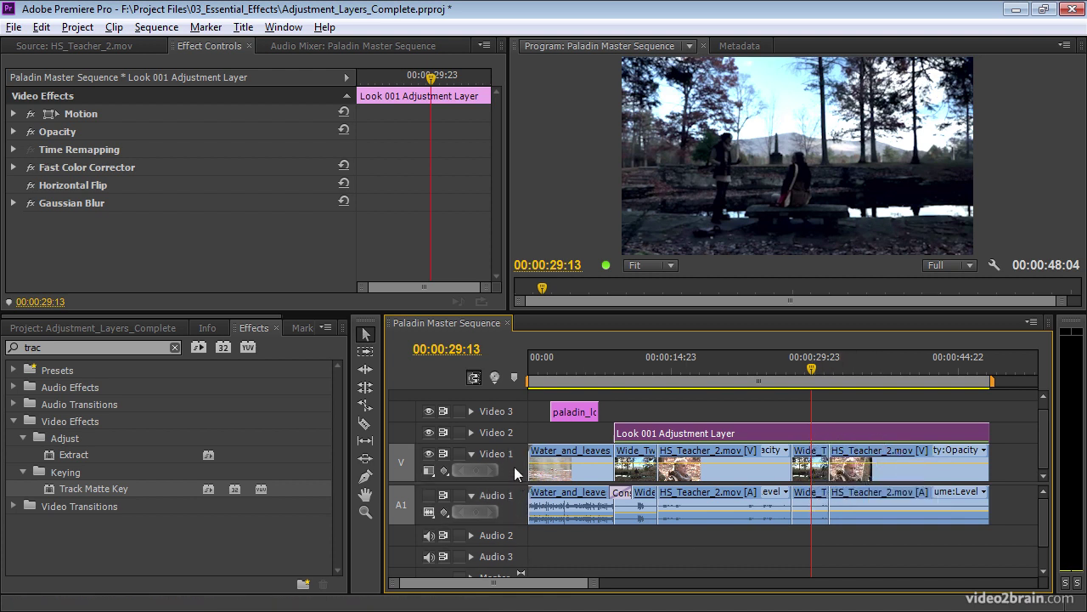
pyautogui.hotkey('ctrl', 'k')
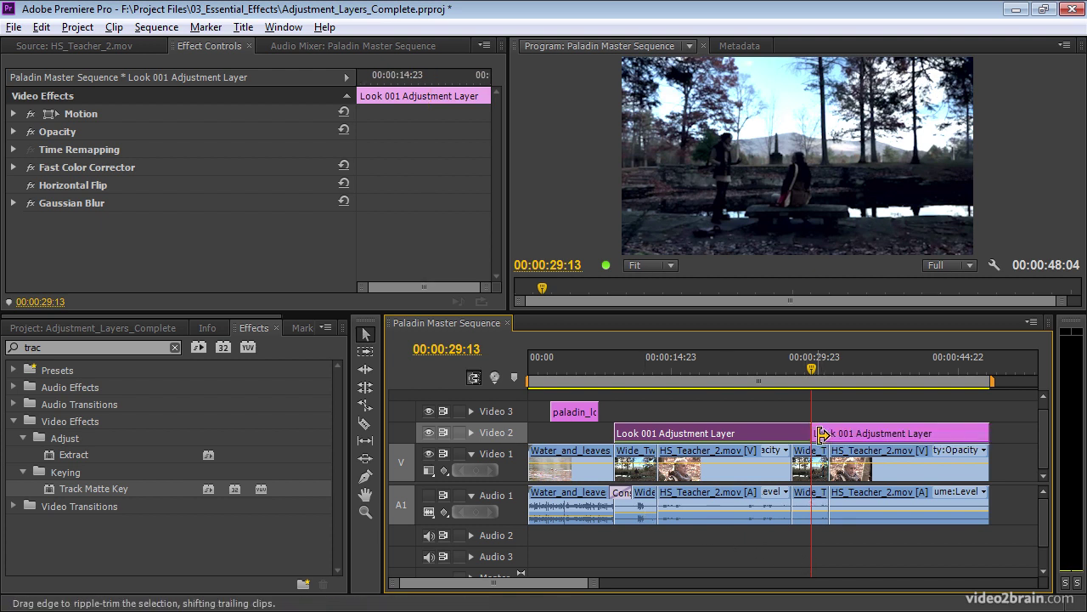
pyautogui.moveTo(822, 434); pyautogui.dragTo(789, 432)
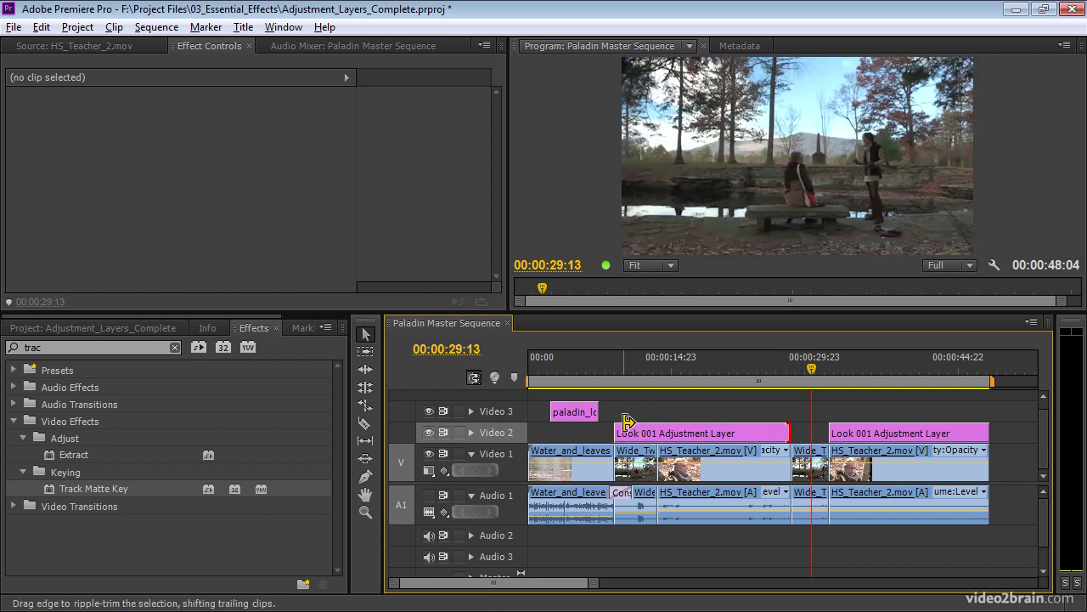
pyautogui.moveTo(618, 432); pyautogui.dragTo(660, 432)
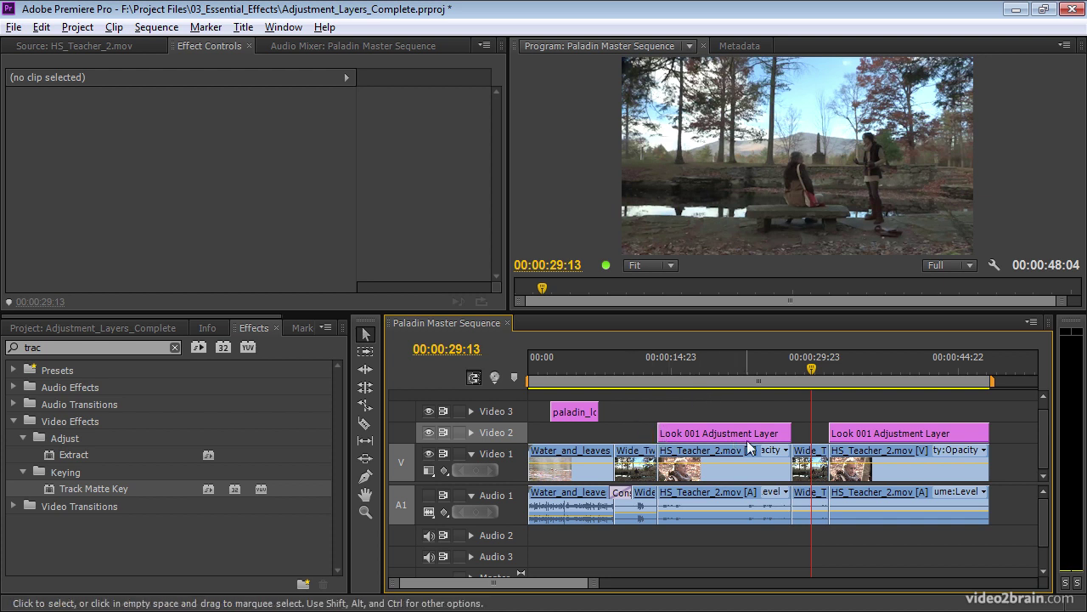
pyautogui.moveTo(811, 368); pyautogui.dragTo(639, 380)
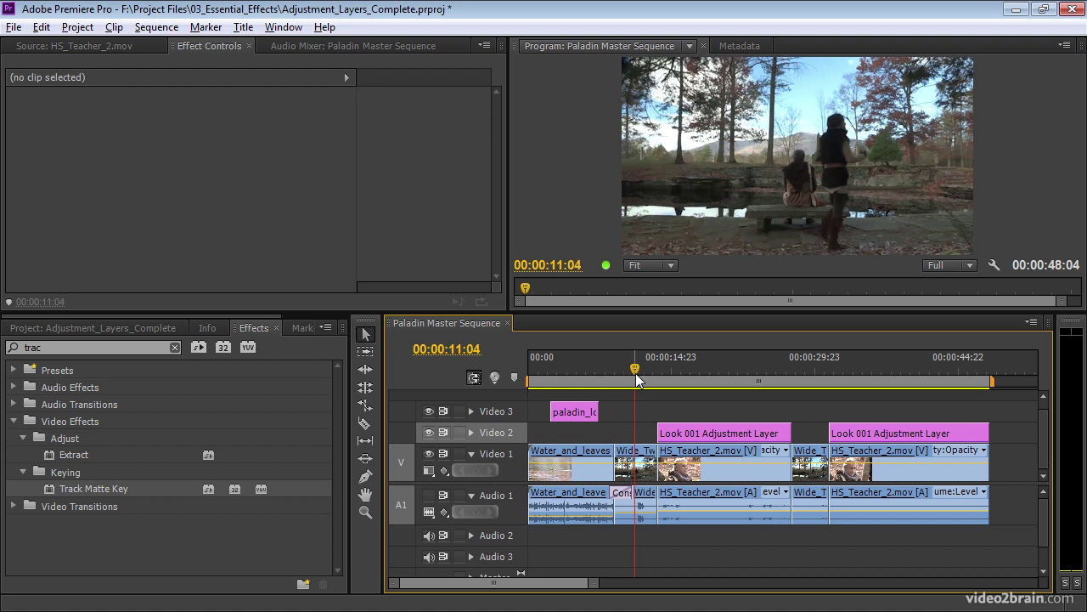
# - Undo the trims and split to restore one continuous adjustment layer, and show the Project panel
pyautogui.click(689, 435)
pyautogui.click(872, 432)
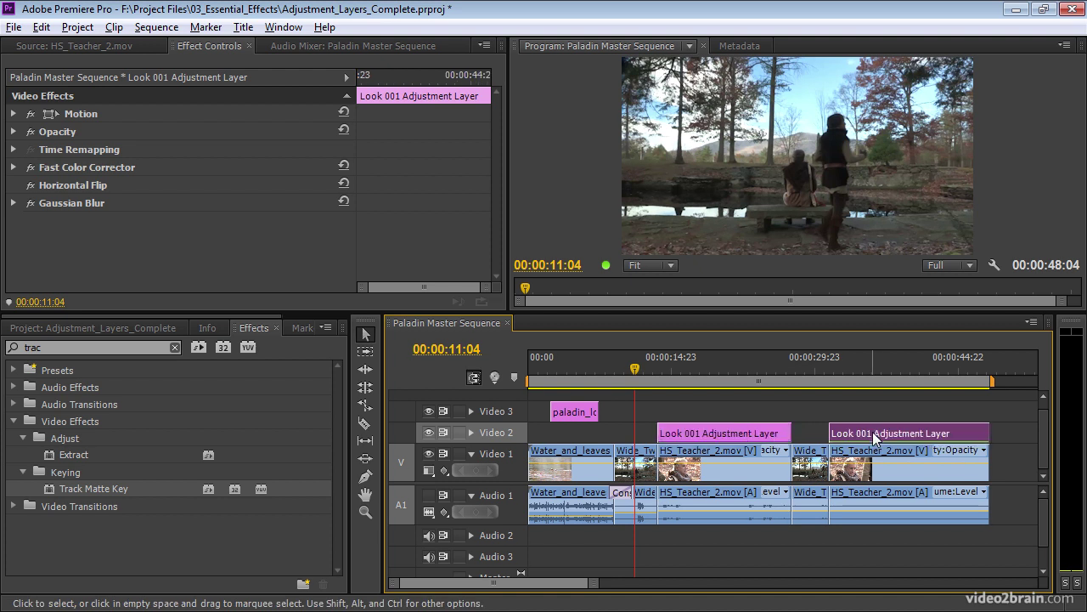
pyautogui.click(727, 432)
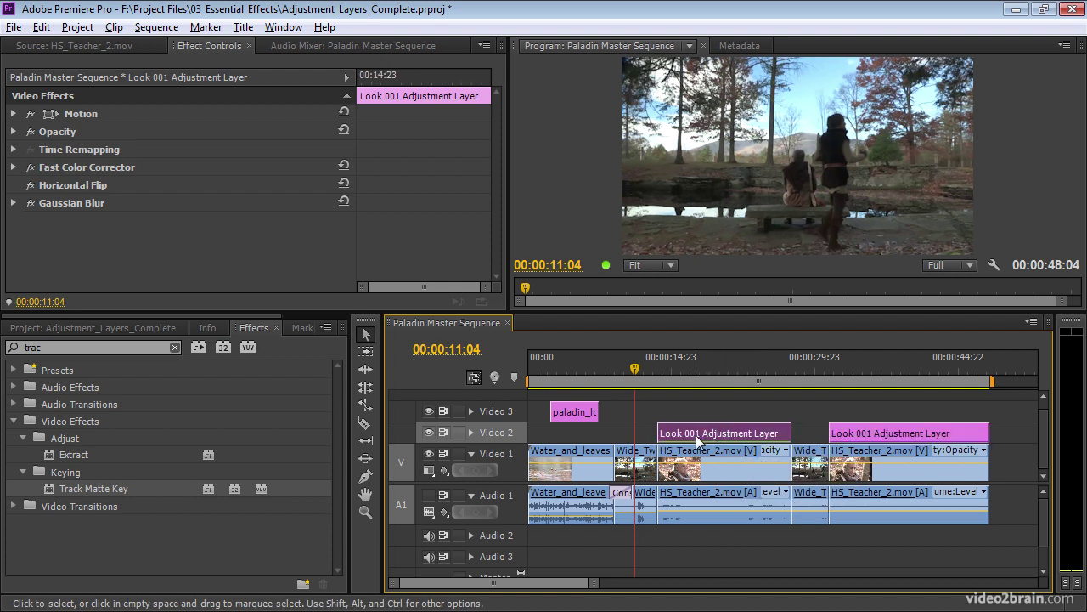
pyautogui.moveTo(702, 431)
pyautogui.mouseDown()
pyautogui.moveTo(702, 412)
pyautogui.moveTo(702, 443)
pyautogui.mouseUp()
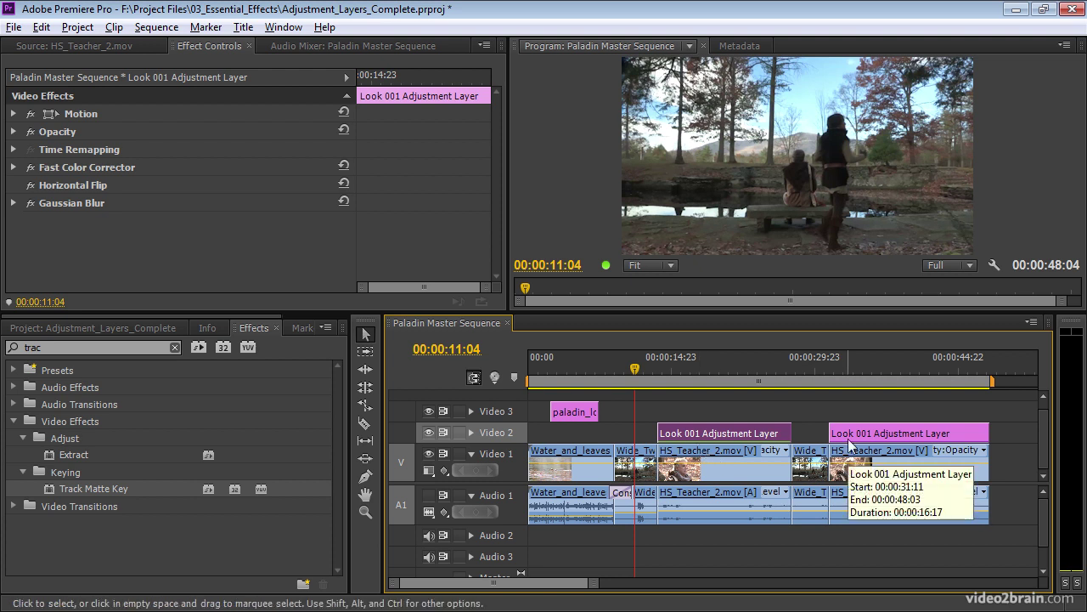
pyautogui.click(964, 541)
pyautogui.hotkey('ctrl', 'z')
pyautogui.hotkey('ctrl', 'z')
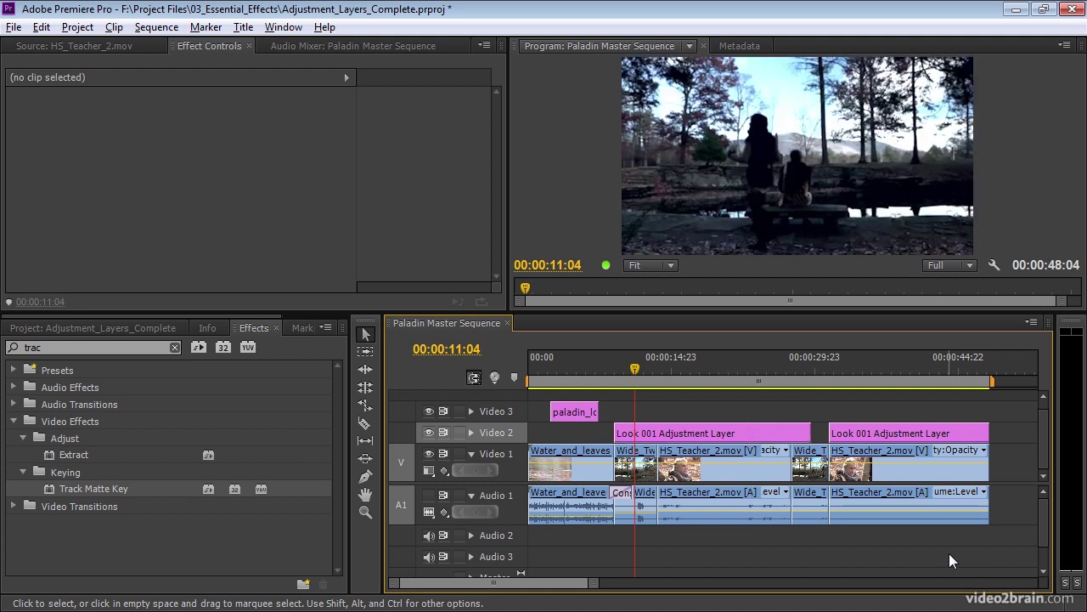
pyautogui.hotkey('ctrl', 'z')
pyautogui.hotkey('ctrl', 'z')
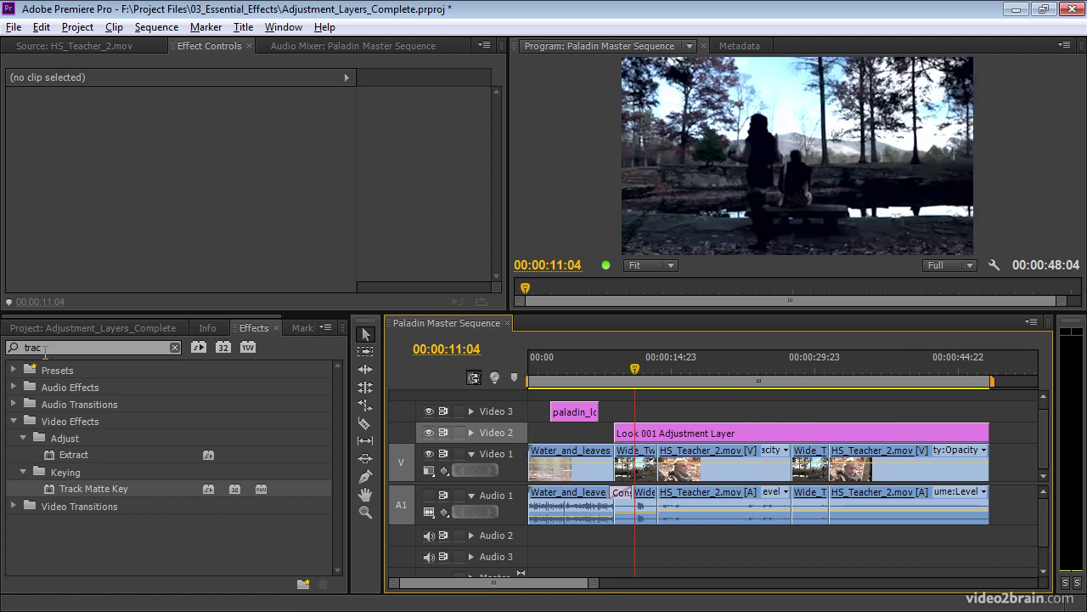
pyautogui.hotkey('shift', '1')
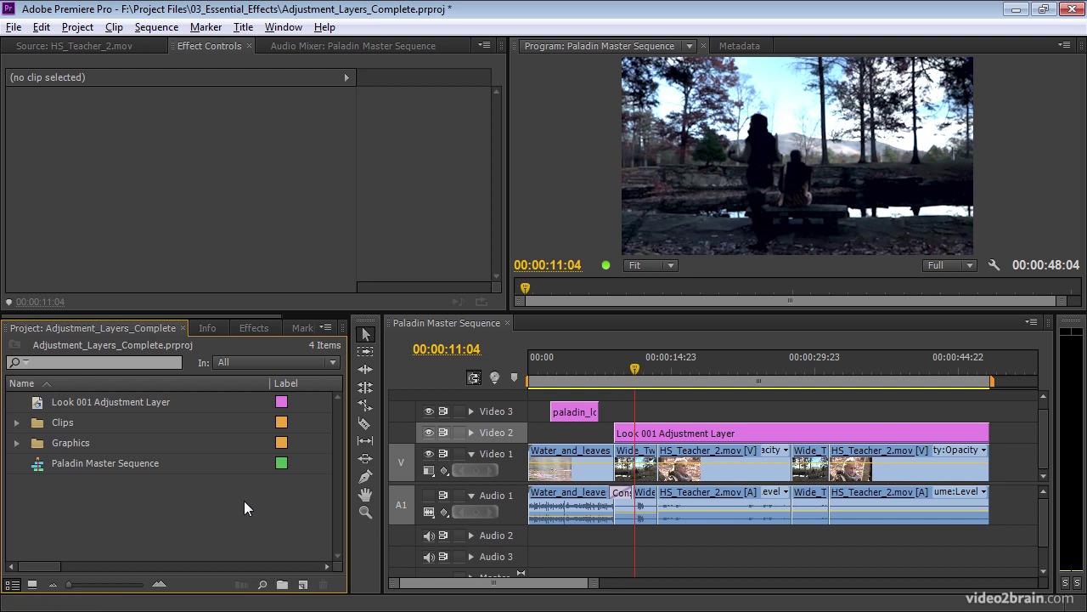
# - Create a pure white FFFFFF colour matte named 'White Matte'
pyautogui.click(303, 585)
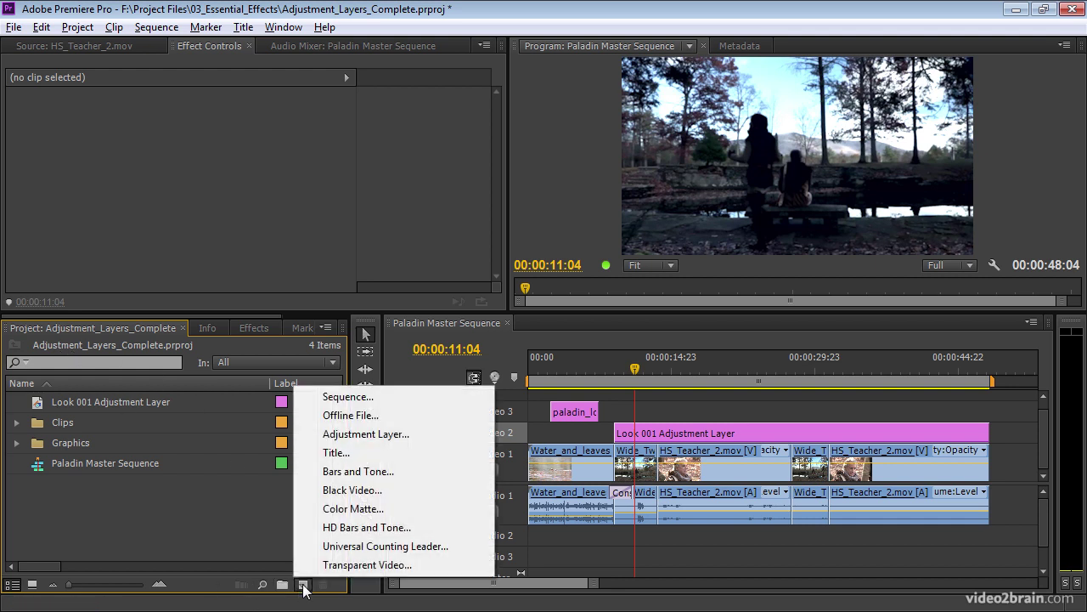
pyautogui.click(408, 508)
pyautogui.click(562, 370)
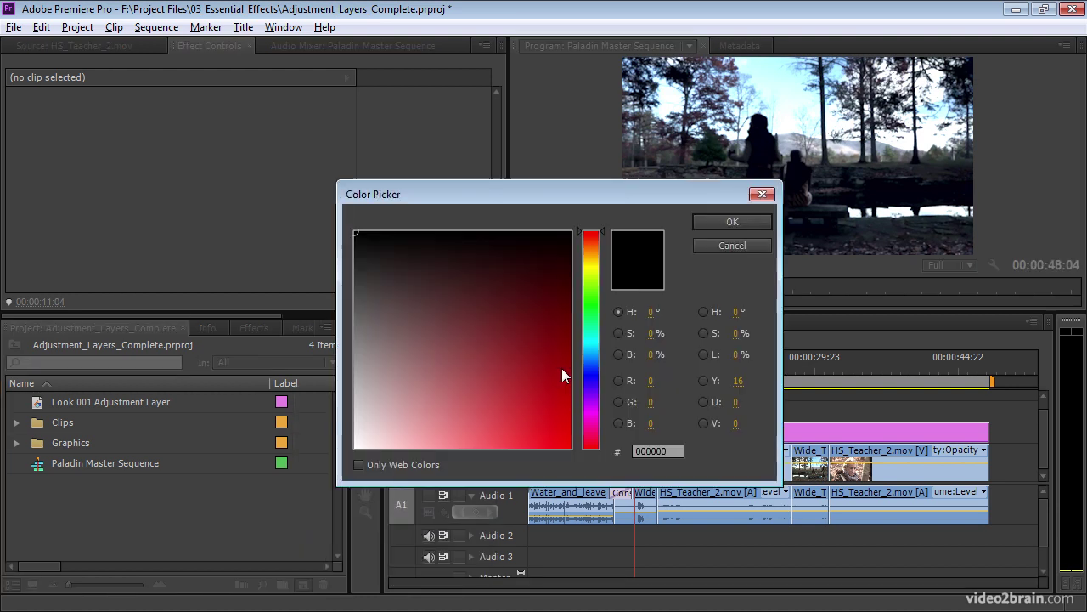
pyautogui.moveTo(530, 358)
pyautogui.mouseDown()
pyautogui.moveTo(323, 409)
pyautogui.moveTo(283, 508)
pyautogui.mouseUp()
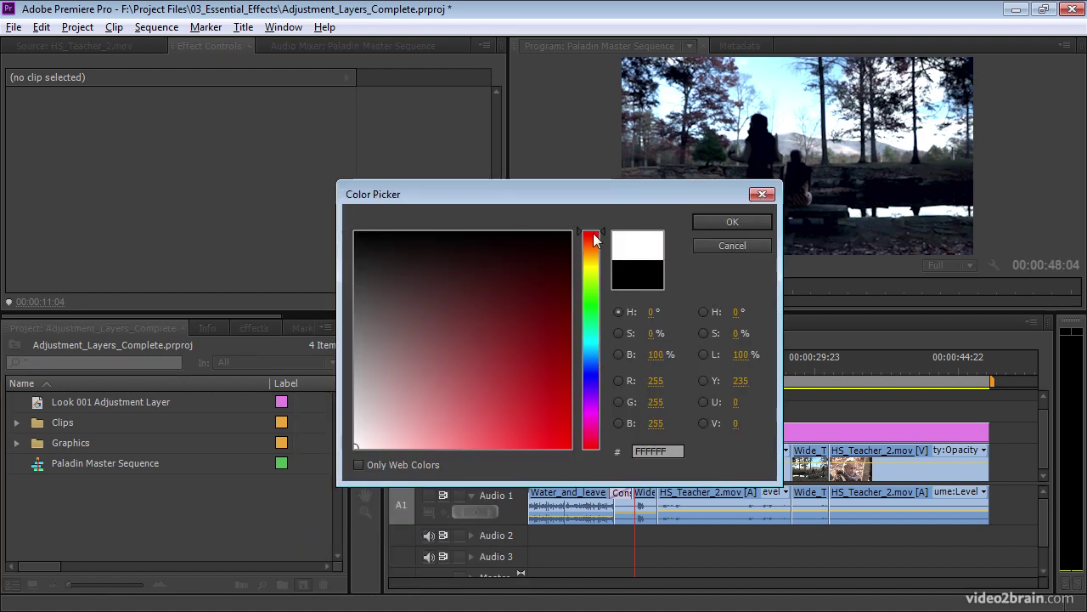
pyautogui.click(722, 221)
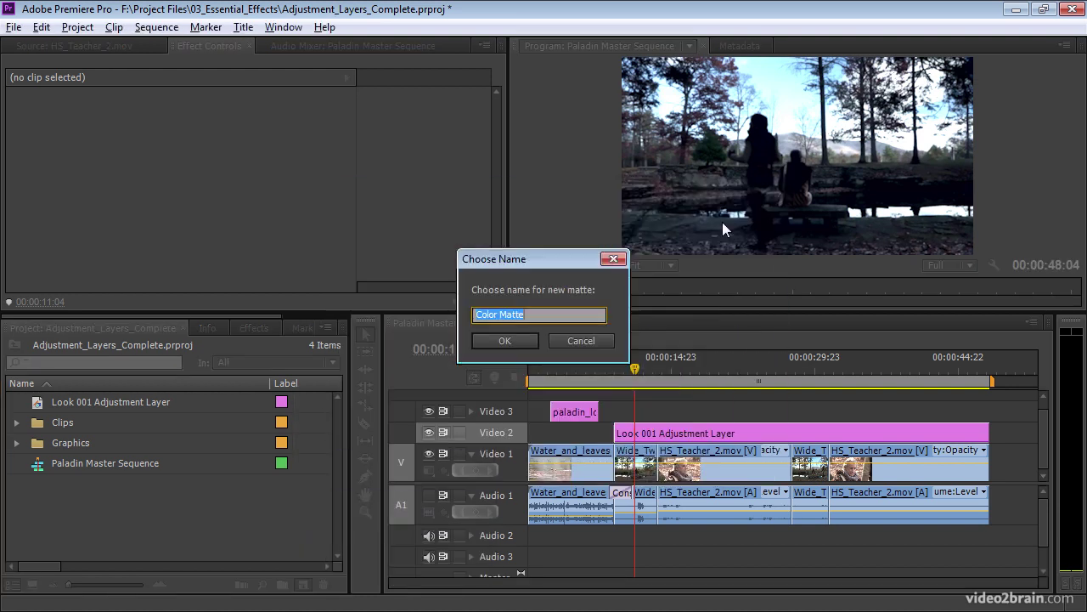
pyautogui.write('White Matte')
pyautogui.click(529, 334)
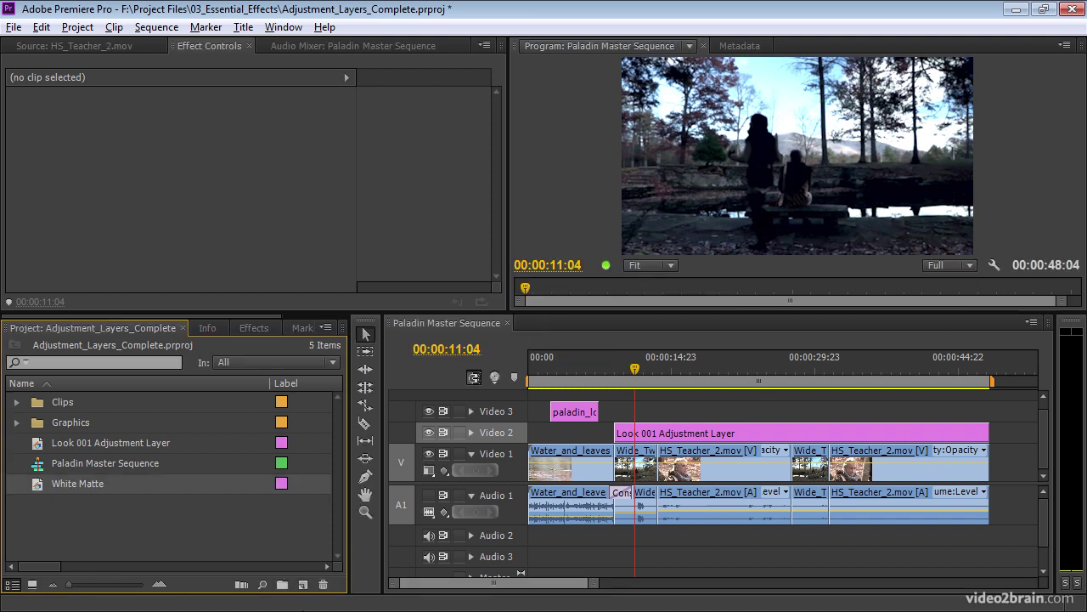
pyautogui.click(303, 584)
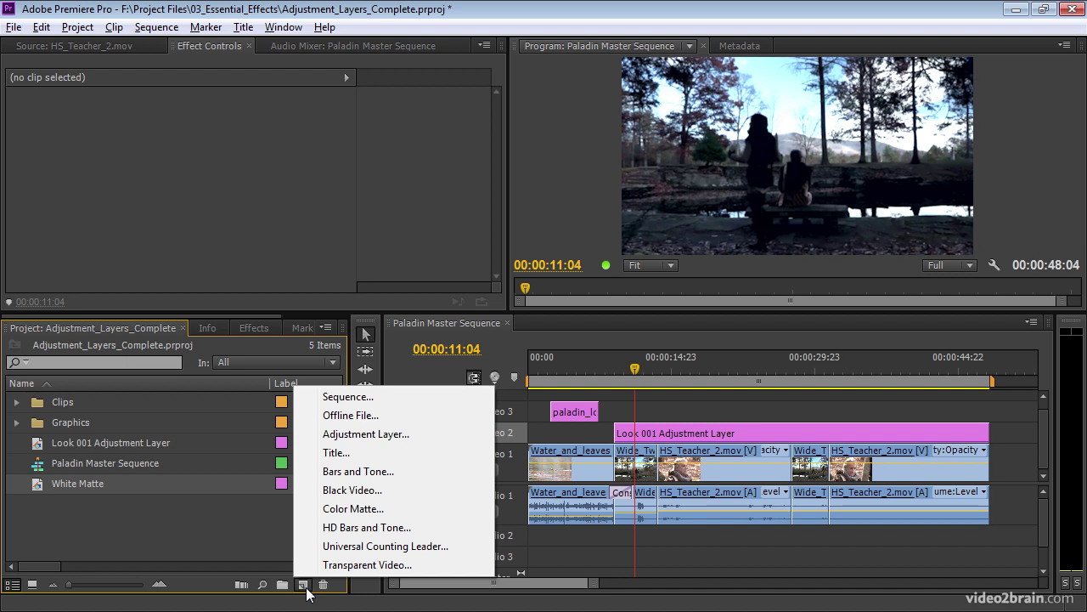
pyautogui.click(248, 531)
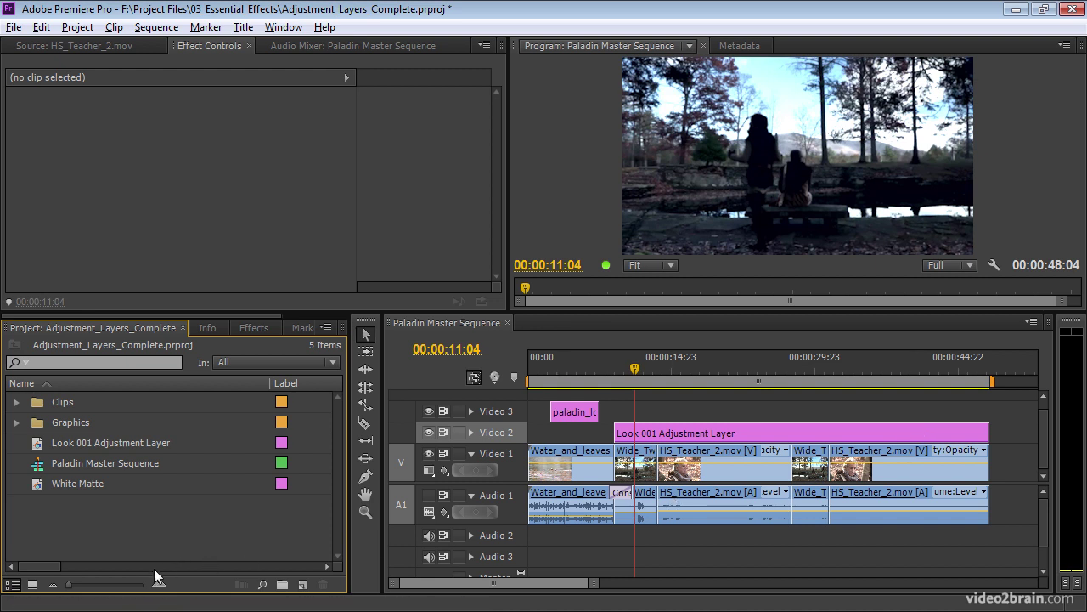
# - Drop two White Matte clips onto Video 3 above the HS_Teacher_2 shots, then scrub to check them
pyautogui.moveTo(44, 490); pyautogui.dragTo(790, 410)
pyautogui.moveTo(44, 483); pyautogui.dragTo(987, 416)
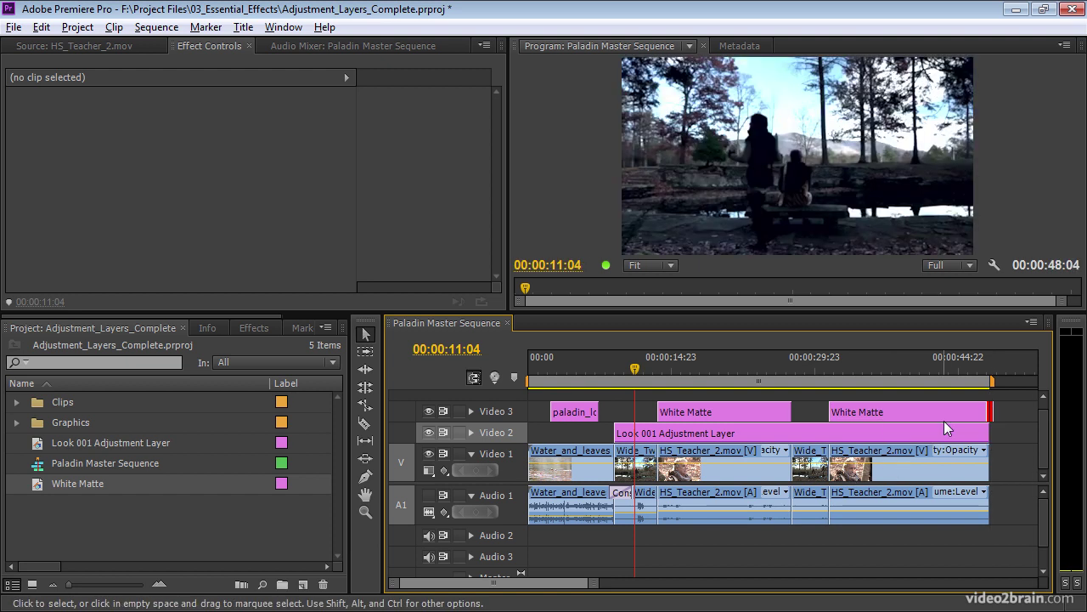
pyautogui.click(716, 357)
pyautogui.click(880, 362)
pyautogui.moveTo(880, 362); pyautogui.dragTo(808, 368)
pyautogui.moveTo(634, 362); pyautogui.dragTo(634, 361)
pyautogui.click(712, 362)
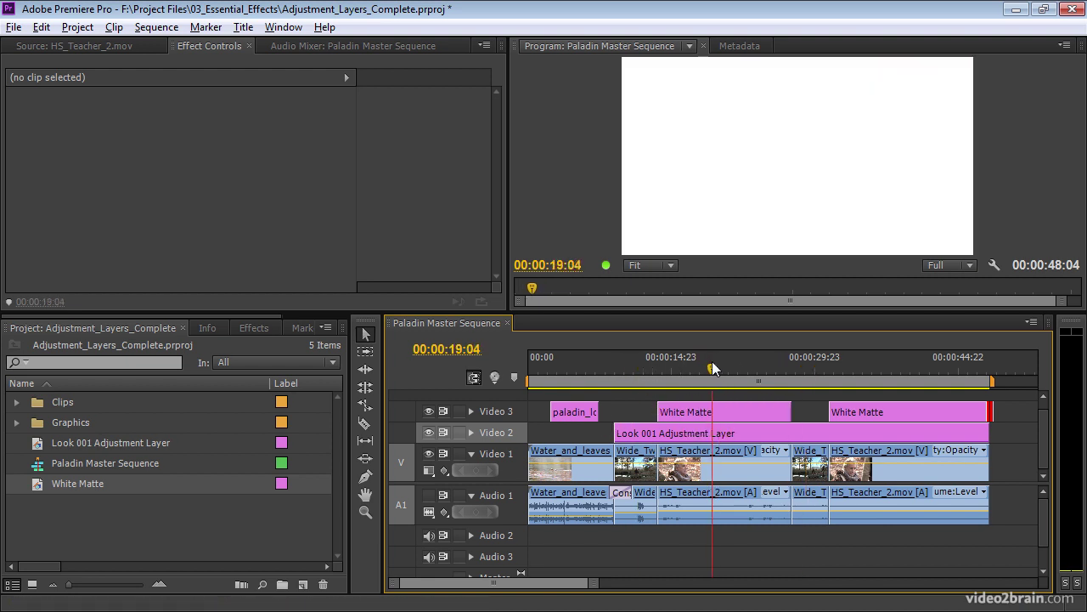
# - Apply Track Matte Key, from effects filtered by 'trac', to the Look 001 Adjustment Layer
pyautogui.click(255, 327)
pyautogui.click(53, 346)
pyautogui.moveTo(46, 495); pyautogui.dragTo(782, 438)
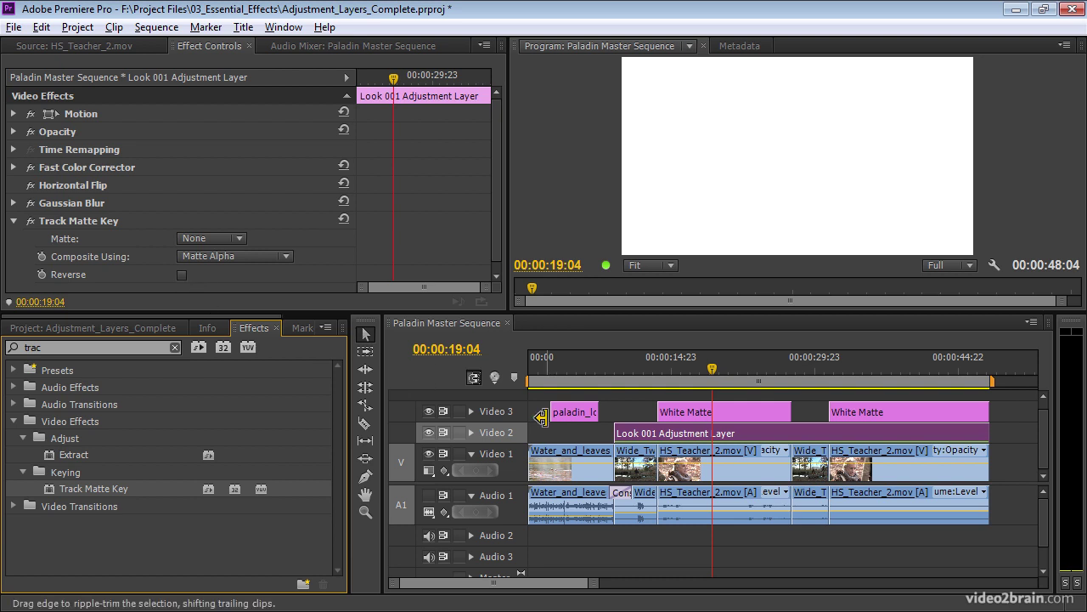
# - Set Track Matte Key's matte to Video 3, composite using Matte Luma, and scrub back to the outdoor scene
pyautogui.click(205, 237)
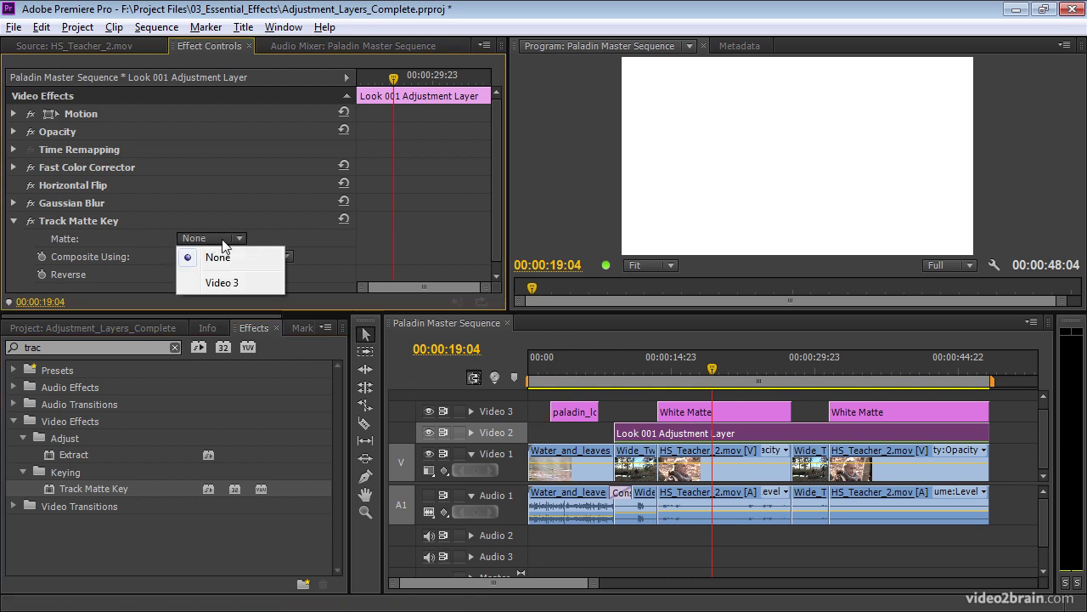
pyautogui.click(222, 283)
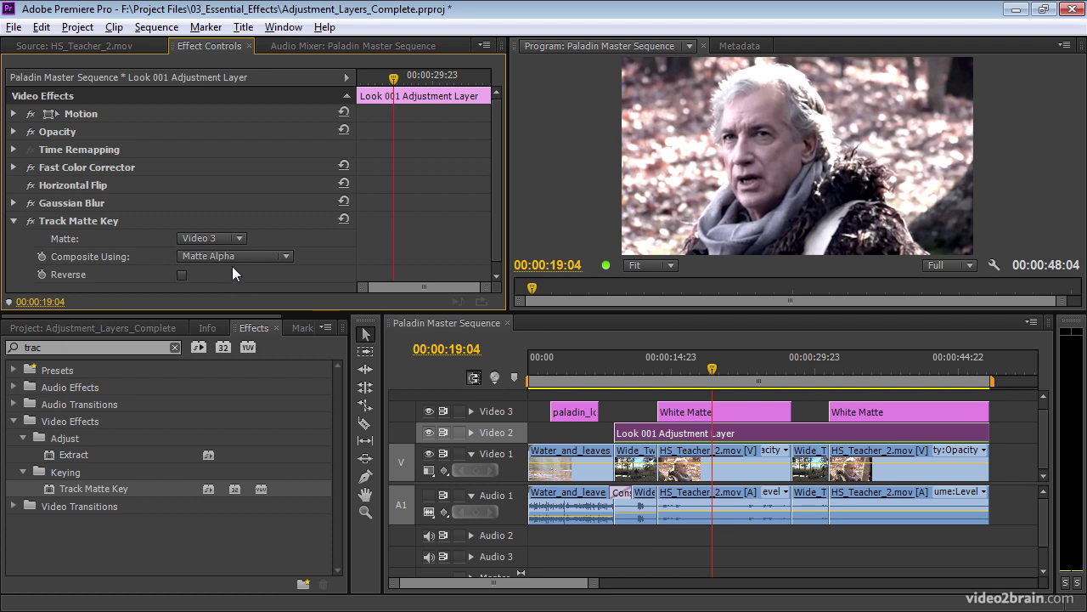
pyautogui.click(231, 257)
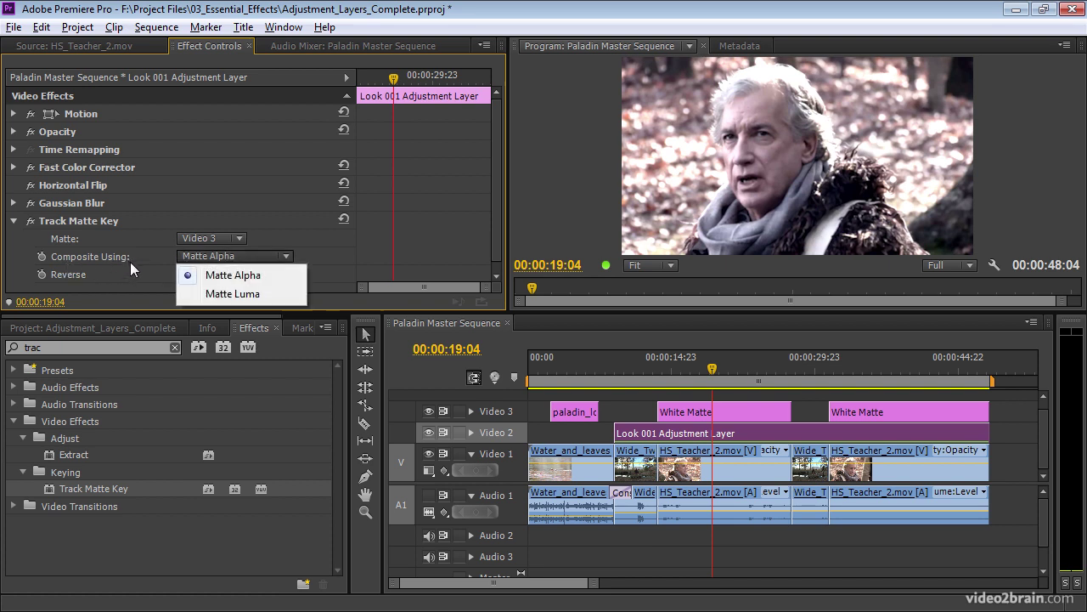
pyautogui.click(215, 293)
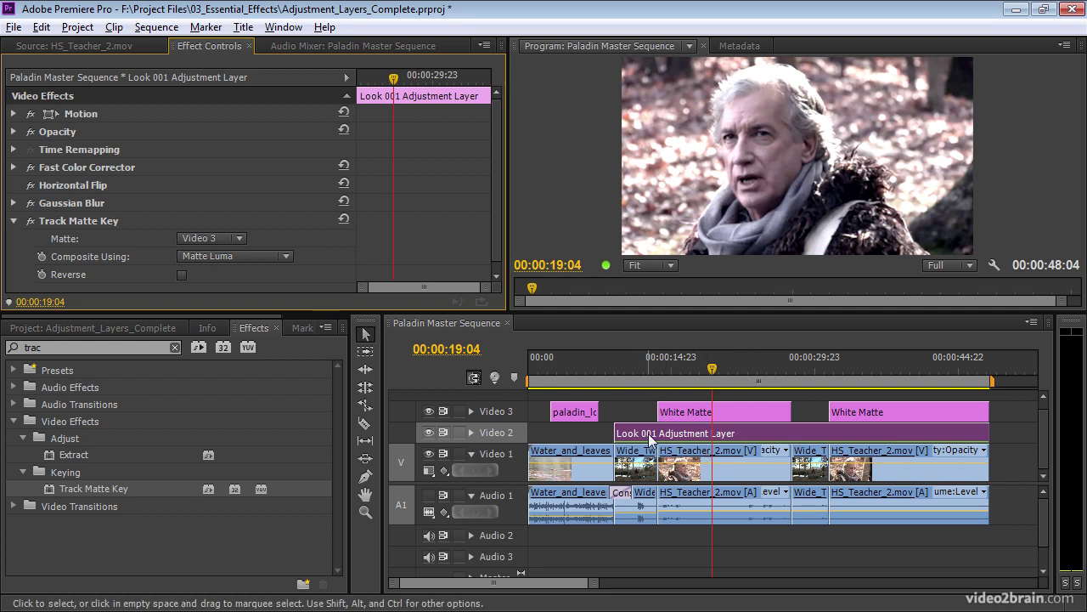
pyautogui.moveTo(632, 367); pyautogui.dragTo(668, 364)
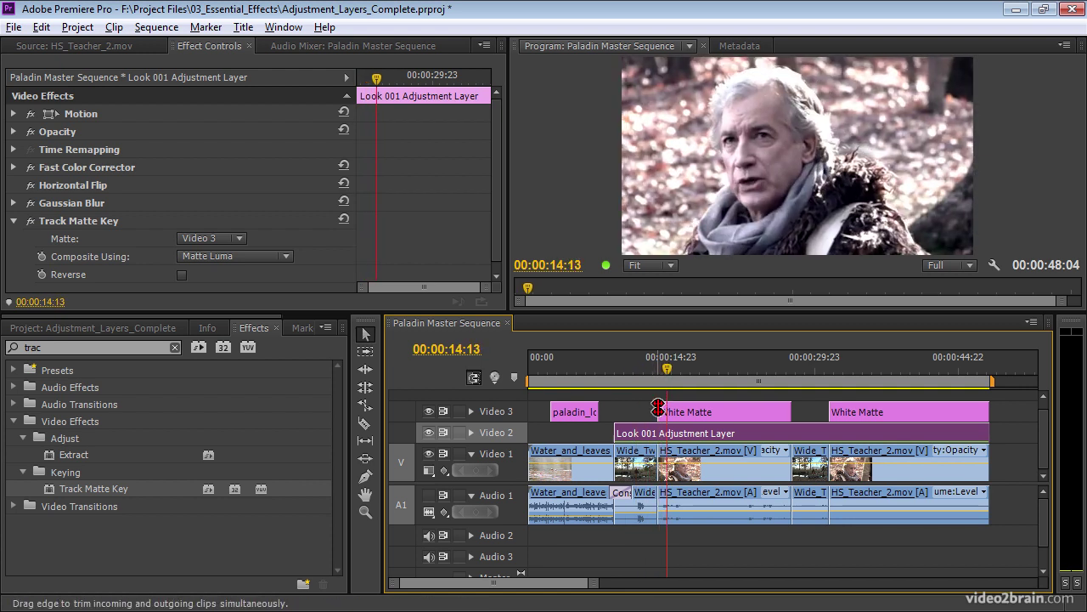
# - Extend the White Matte clip to start earlier, zoom in around 00:00:10:11, and widen the timeline panel
pyautogui.moveTo(659, 409); pyautogui.dragTo(639, 409)
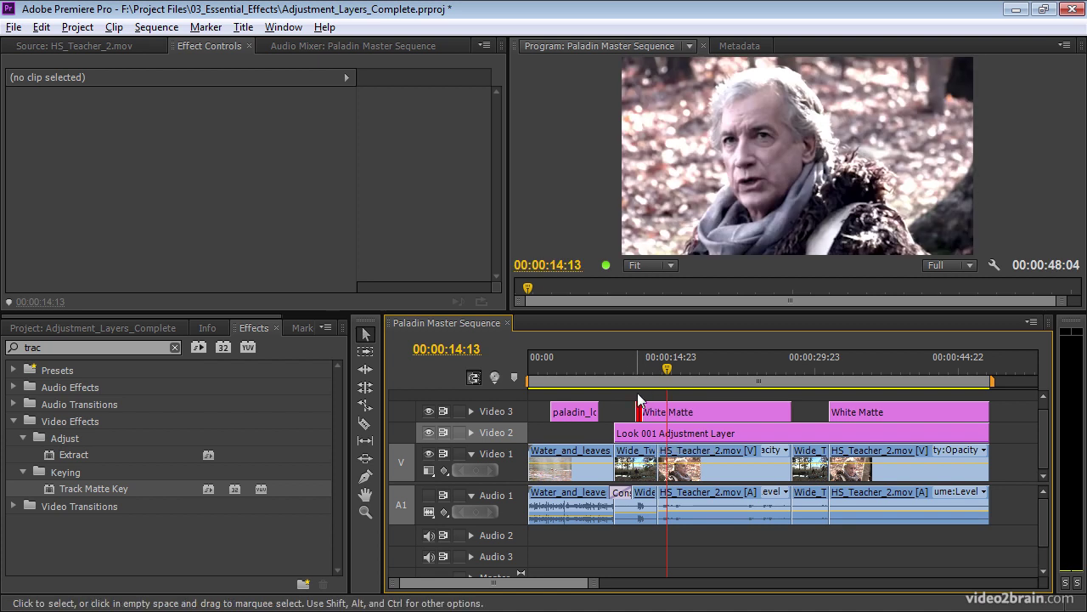
pyautogui.click(629, 366)
pyautogui.press('=')
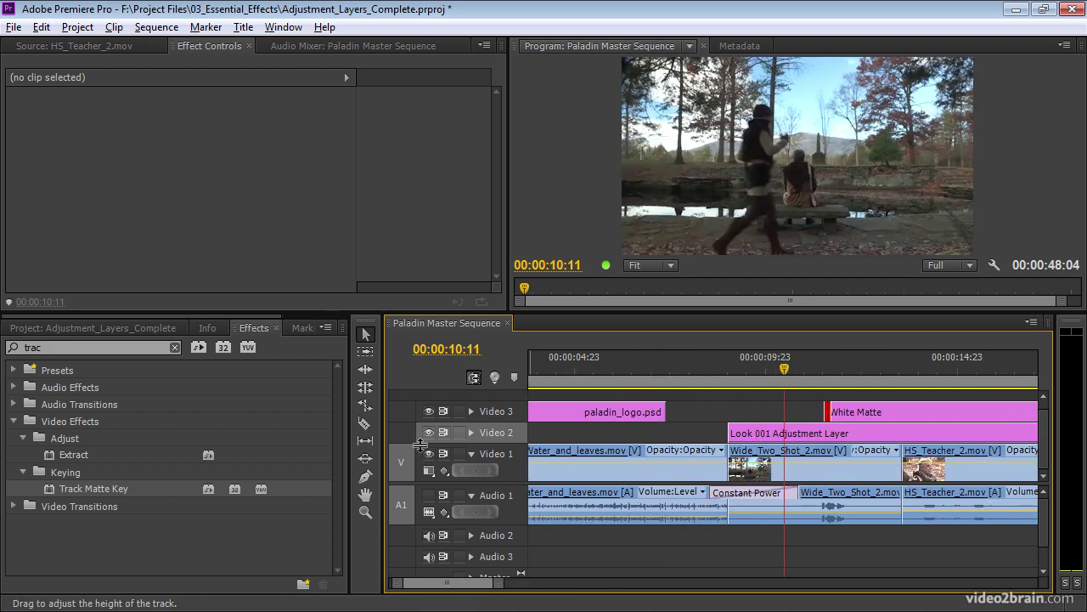
pyautogui.moveTo(382, 426); pyautogui.dragTo(197, 418)
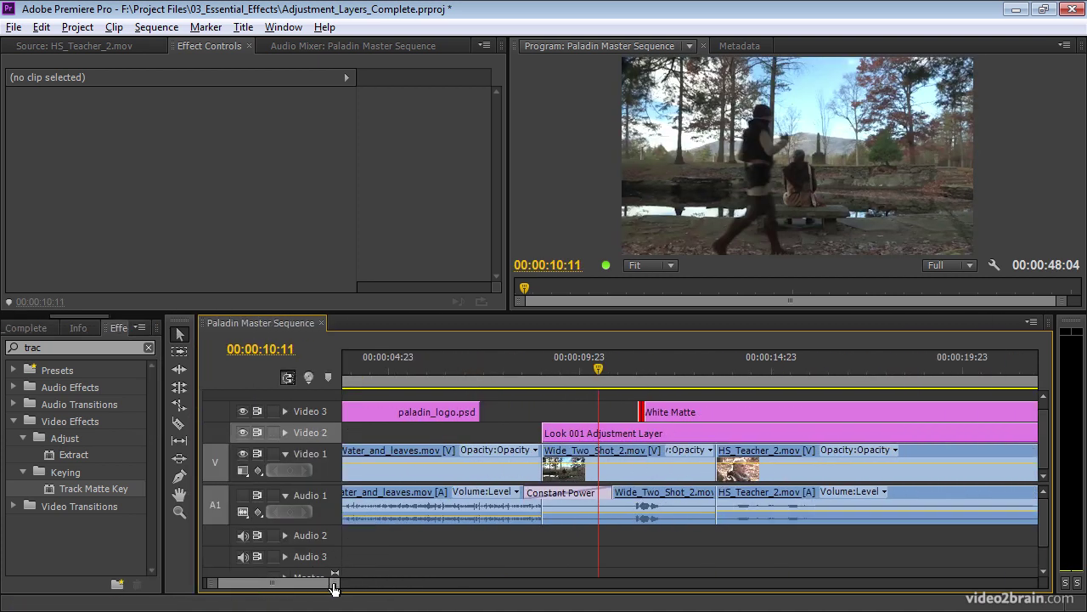
pyautogui.moveTo(333, 587); pyautogui.dragTo(340, 588)
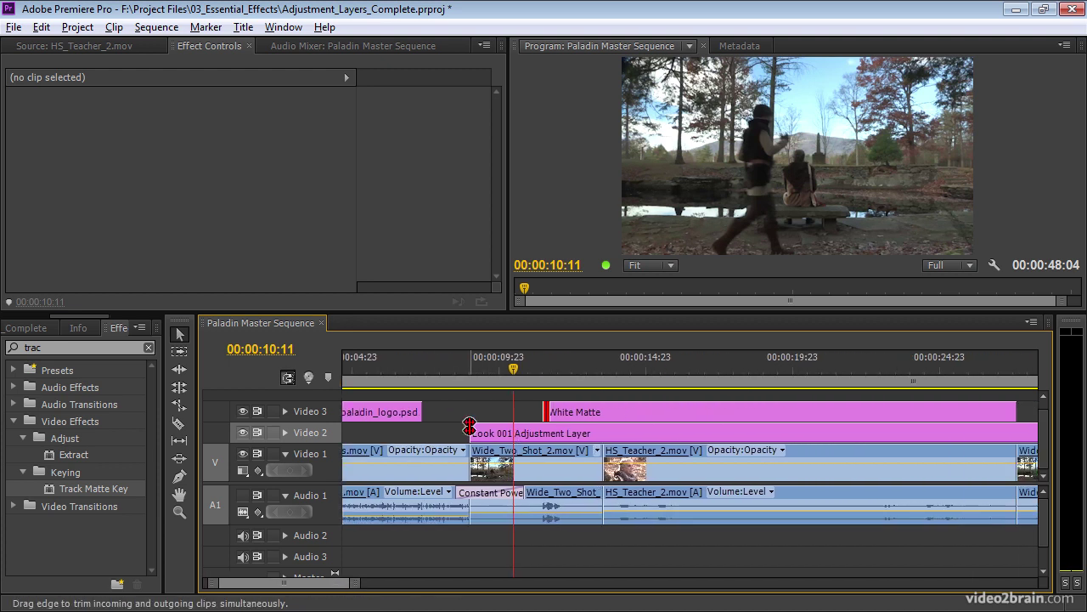
# - Scrub around the gap before White Matte to check where the look starts, then select the adjustment layer's Track Matte Key
pyautogui.click(461, 417)
pyautogui.click(512, 362)
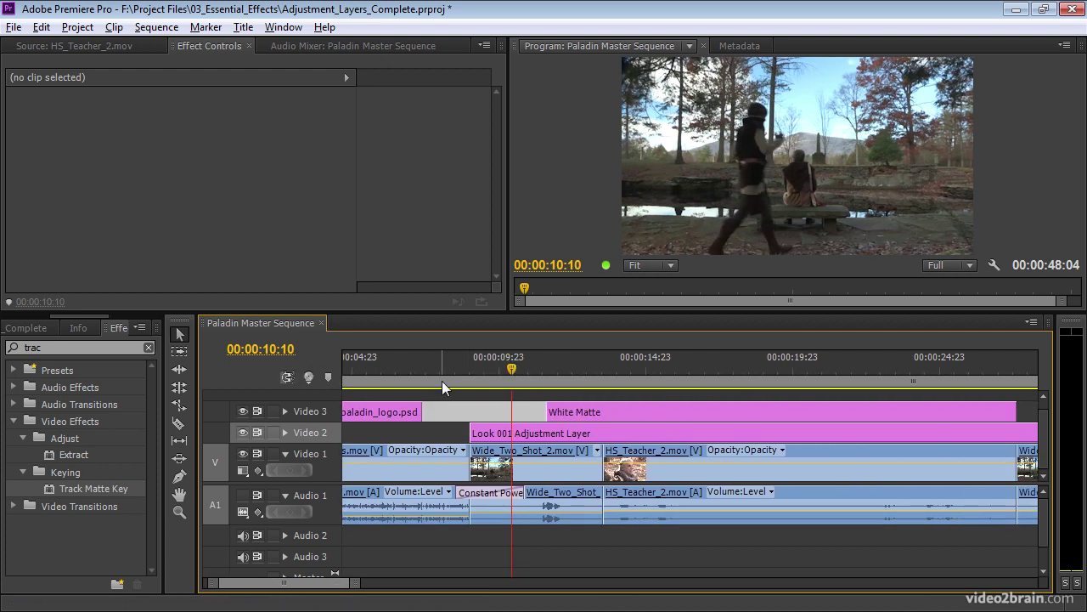
pyautogui.moveTo(475, 368); pyautogui.dragTo(488, 362)
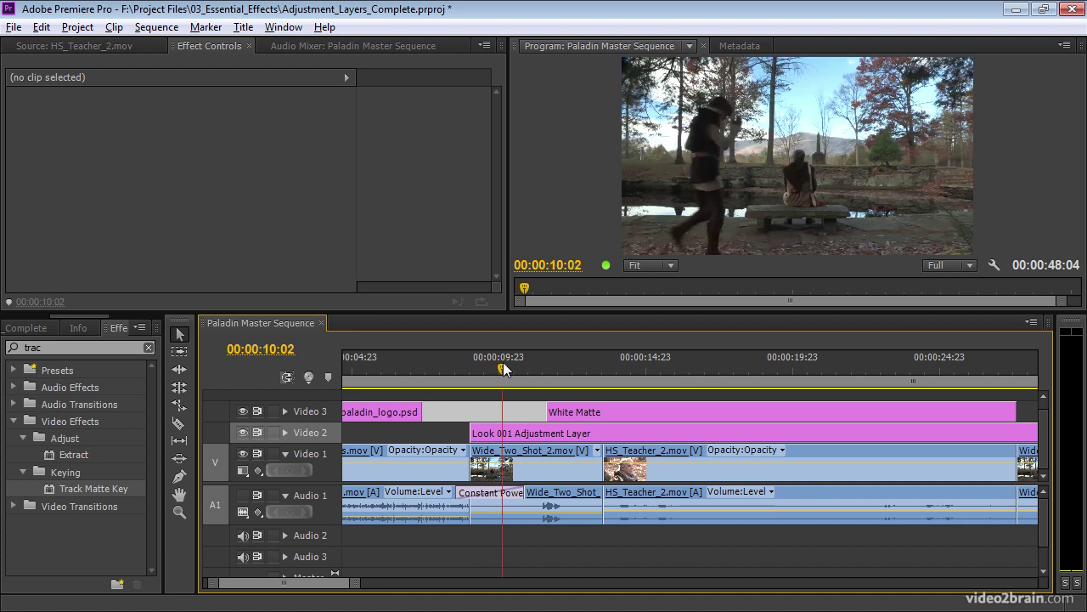
pyautogui.moveTo(503, 366); pyautogui.dragTo(570, 362)
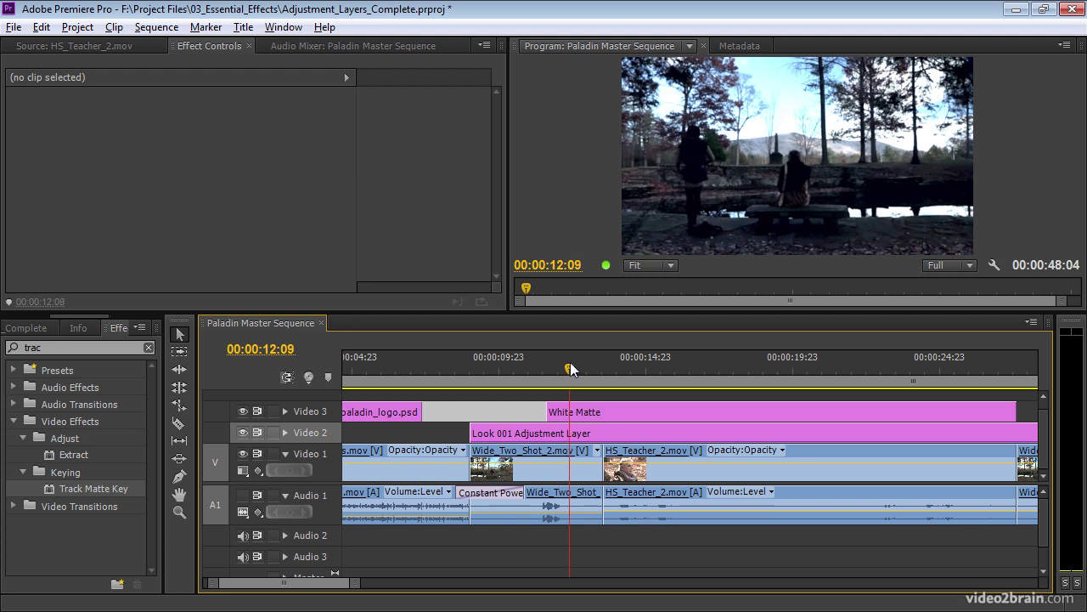
pyautogui.click(501, 434)
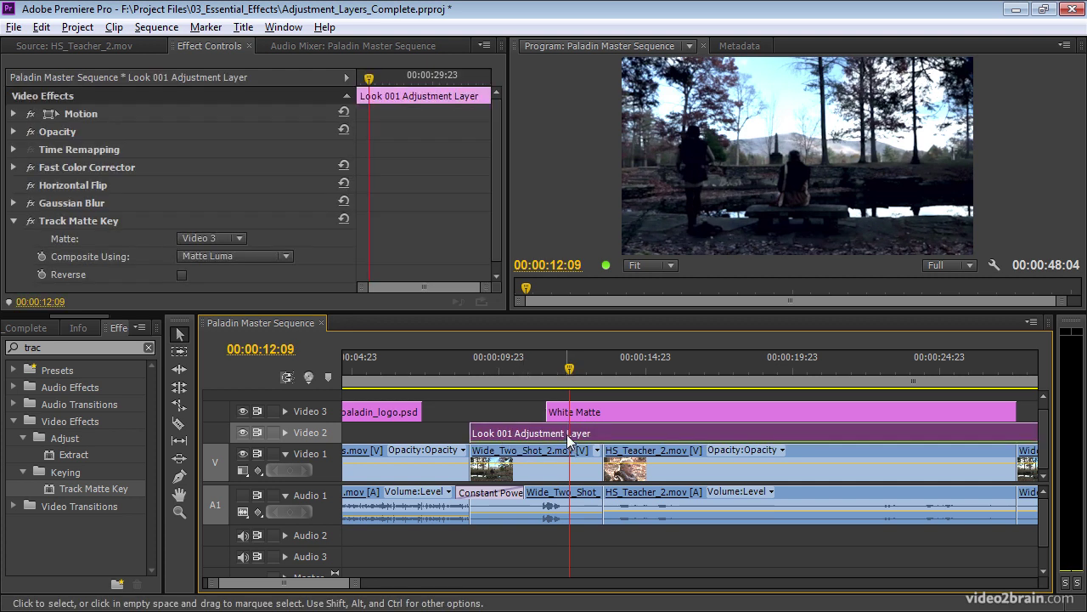
pyautogui.click(82, 220)
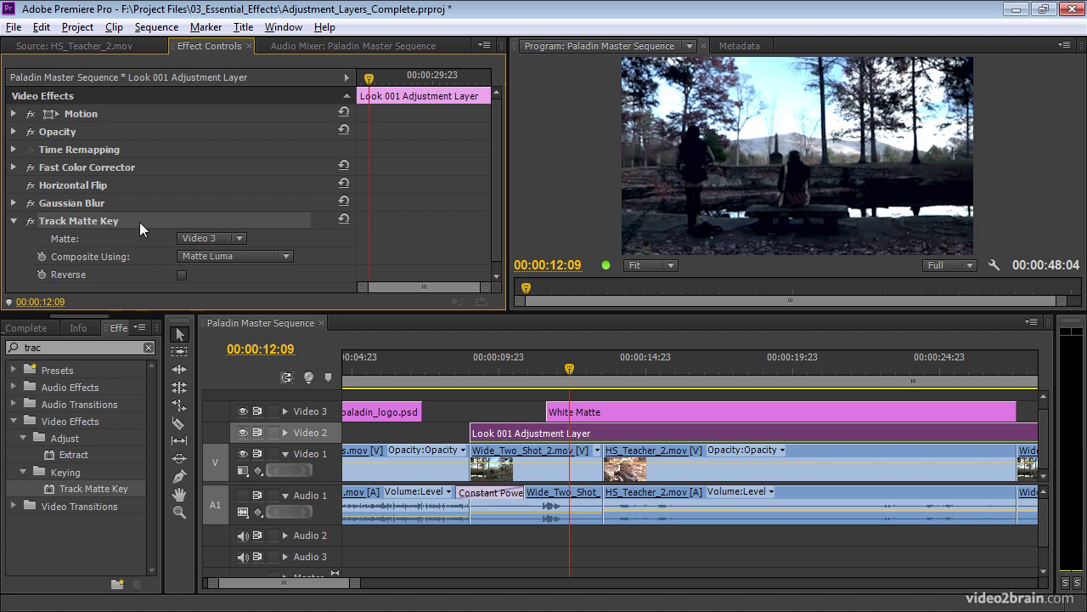
pyautogui.moveTo(495, 224); pyautogui.dragTo(497, 234)
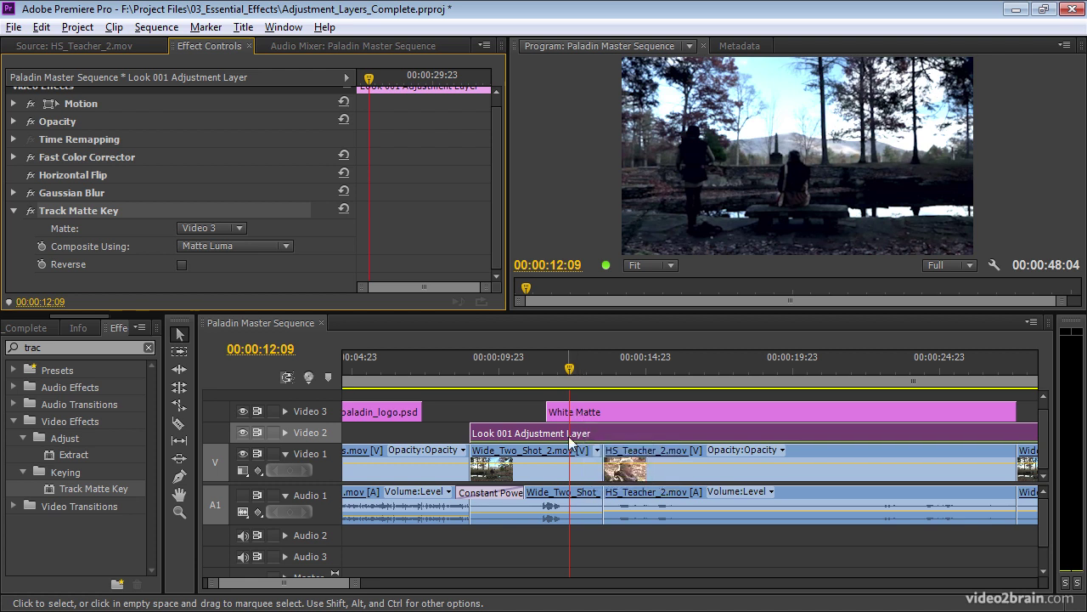
# - Extend the first White Matte clip's end and scrub the playhead to 00:00:27:07
pyautogui.scroll(-6, 344, 585)
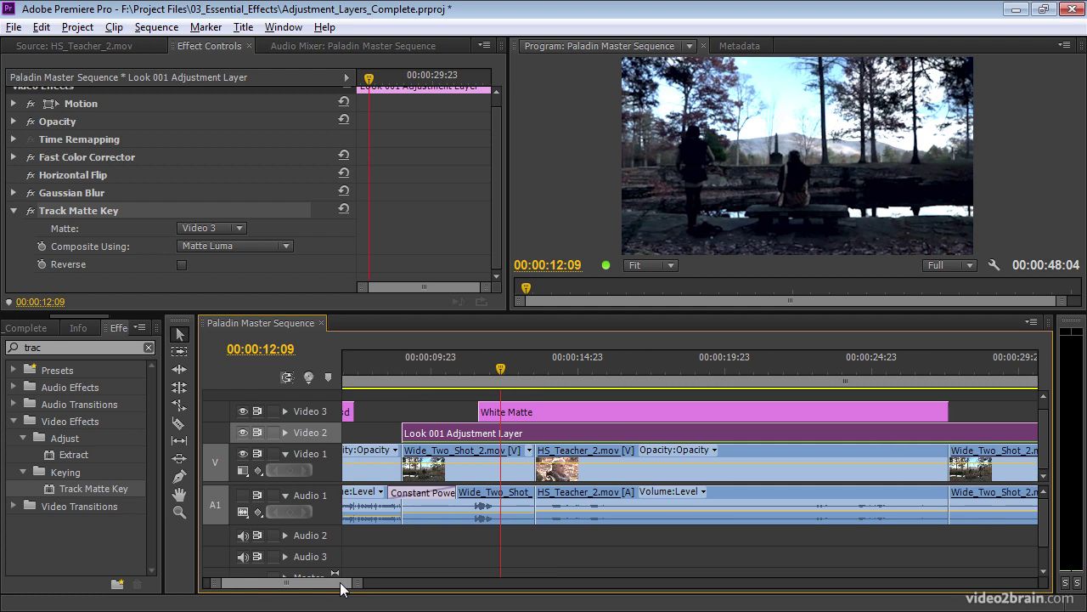
pyautogui.moveTo(441, 367); pyautogui.dragTo(447, 367)
pyautogui.click(472, 411)
pyautogui.moveTo(471, 411); pyautogui.dragTo(510, 411)
pyautogui.moveTo(448, 367); pyautogui.dragTo(528, 377)
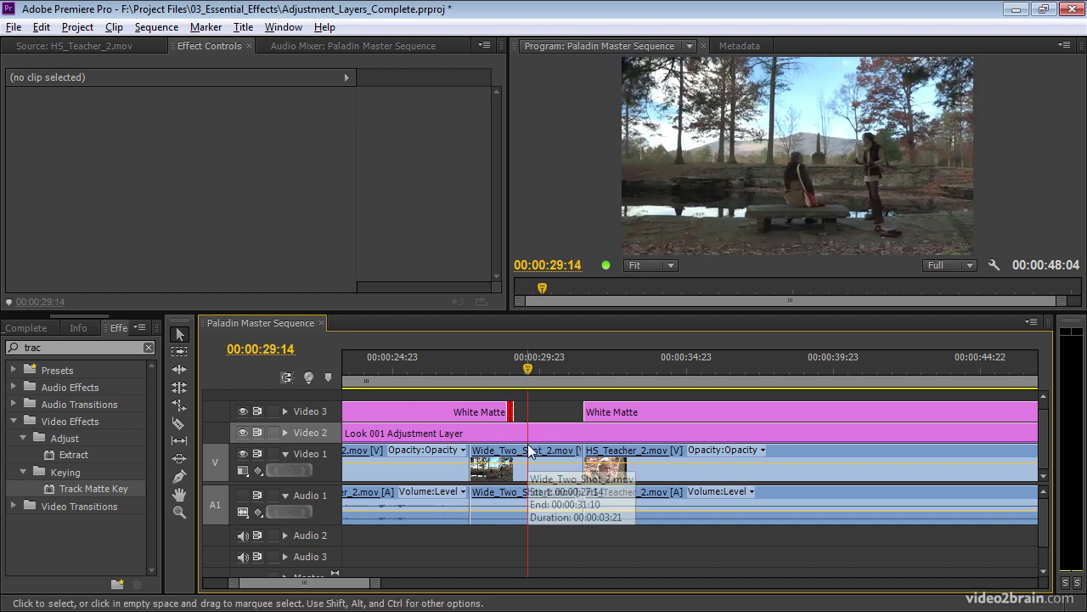
# - Zoom out, shorten the White Matte's end, start it later, save the project, and scrub from 00:00:20:00
pyautogui.press('-')
pyautogui.press('-')
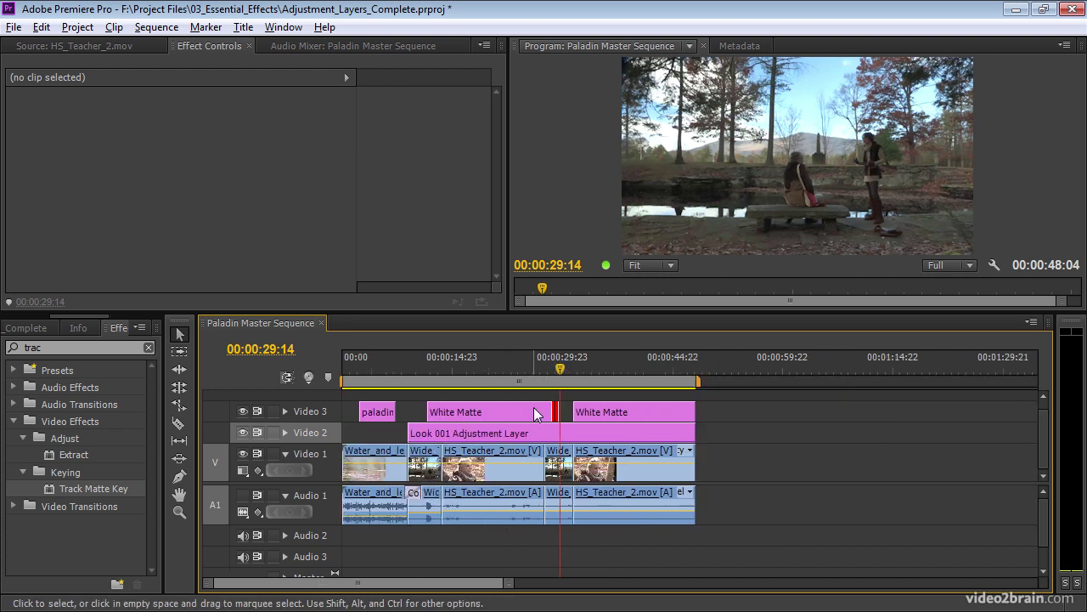
pyautogui.moveTo(556, 412); pyautogui.dragTo(544, 411)
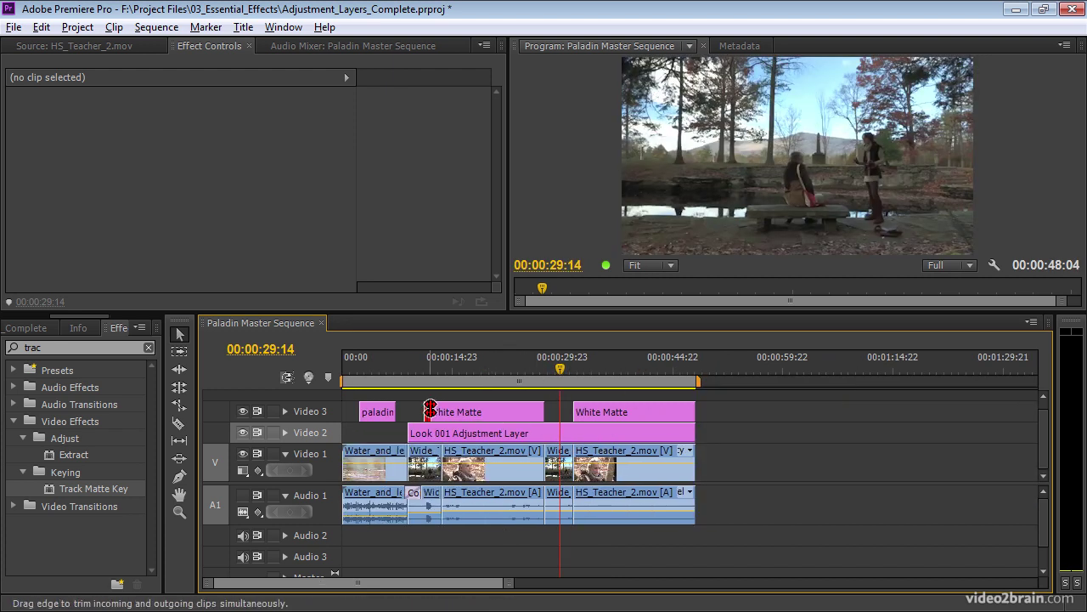
pyautogui.moveTo(430, 411); pyautogui.dragTo(440, 411)
pyautogui.click(476, 433)
pyautogui.hotkey('ctrl', 's')
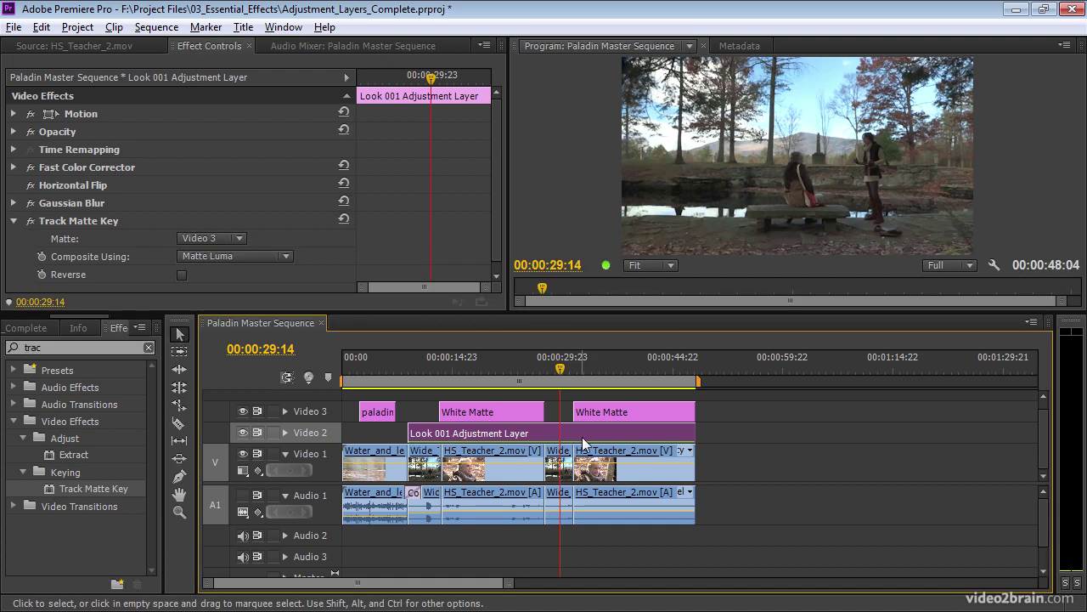
pyautogui.click(491, 370)
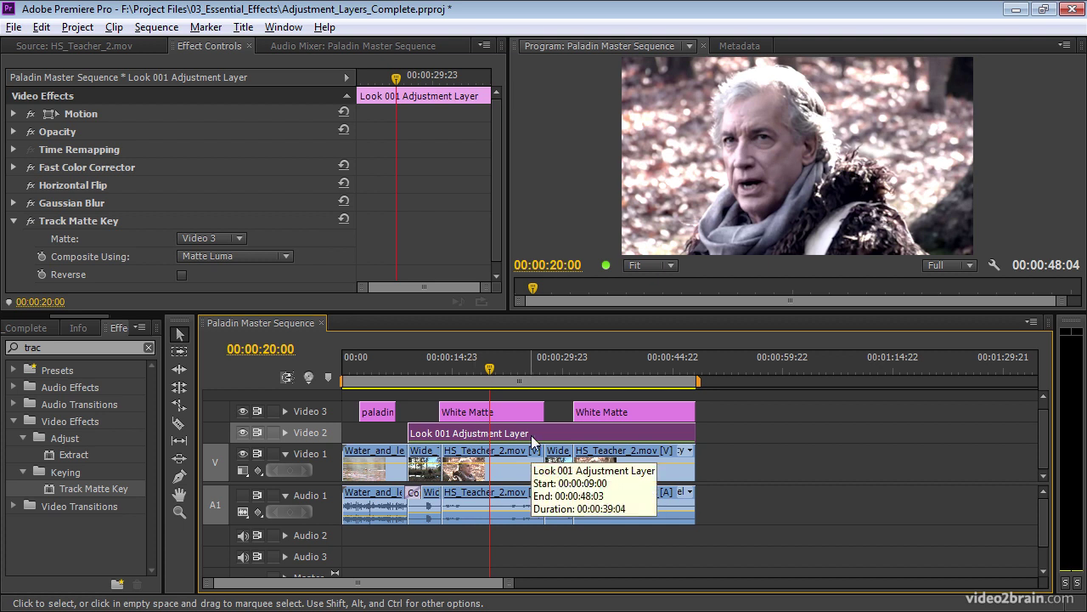
pyautogui.moveTo(492, 372)
pyautogui.mouseDown()
pyautogui.moveTo(511, 371)
pyautogui.moveTo(497, 373)
pyautogui.mouseUp()
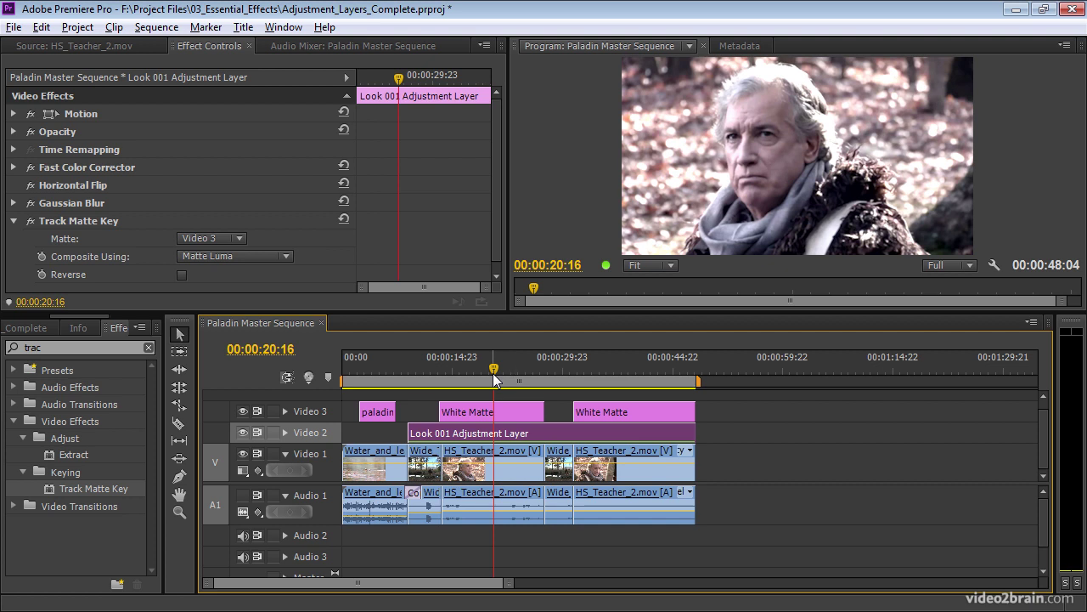
# - Expand Fast Color Corrector and drag its Hue Balance wheel toward orange, previewing the tinted shot
pyautogui.click(13, 167)
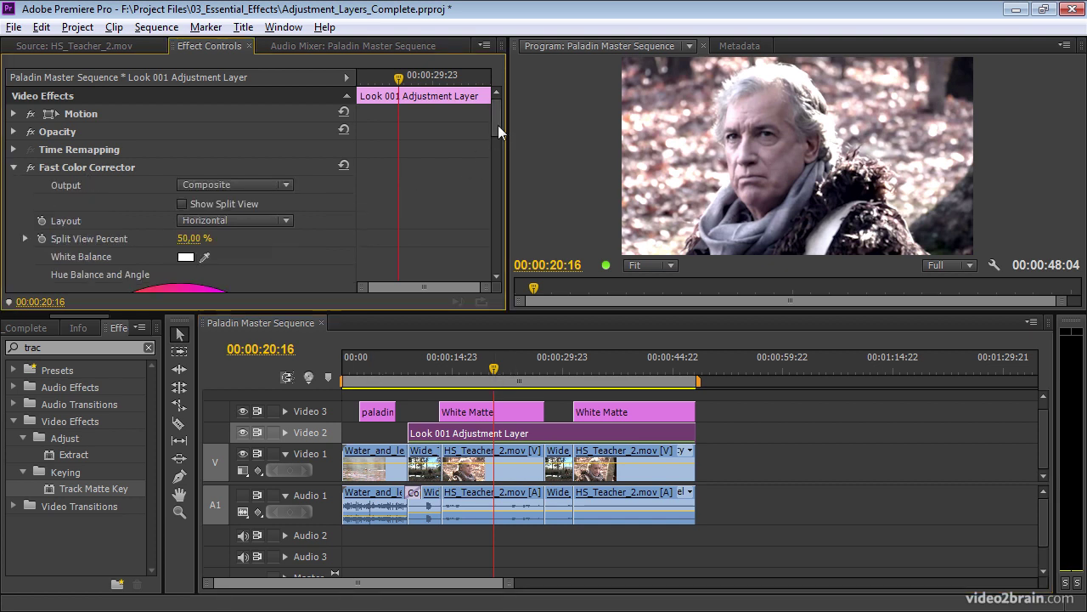
pyautogui.moveTo(497, 123); pyautogui.dragTo(496, 161)
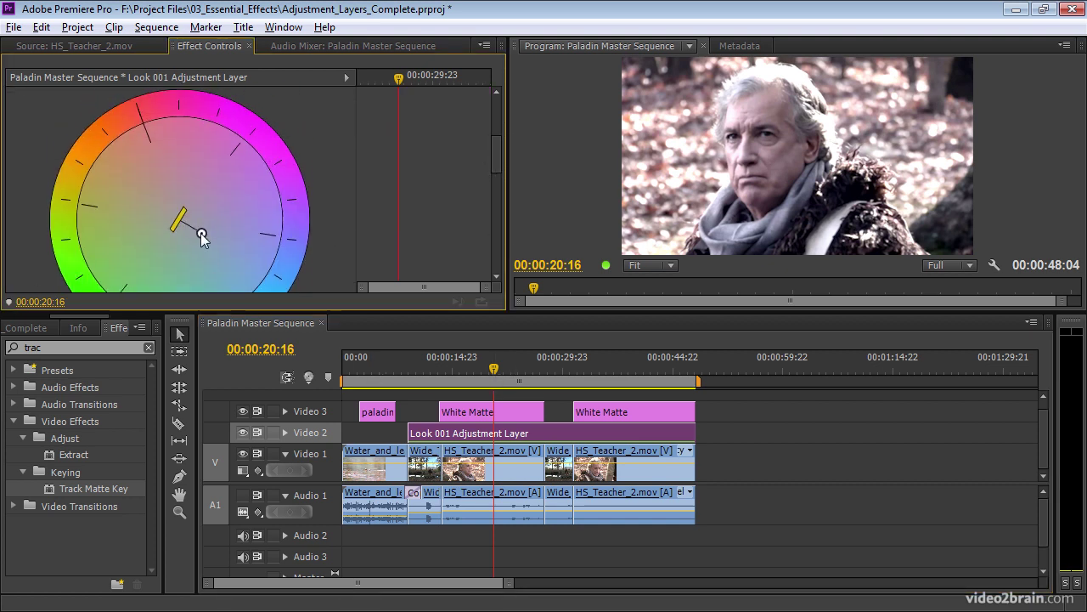
pyautogui.moveTo(203, 236); pyautogui.dragTo(155, 181)
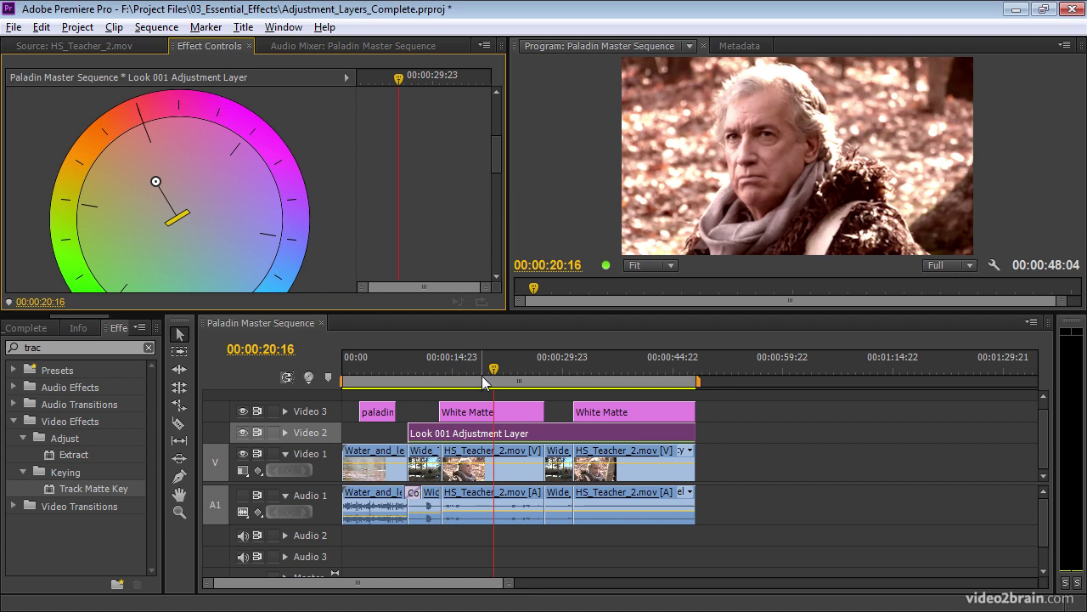
pyautogui.moveTo(490, 363); pyautogui.dragTo(601, 359)
pyautogui.moveTo(155, 182); pyautogui.dragTo(159, 187)
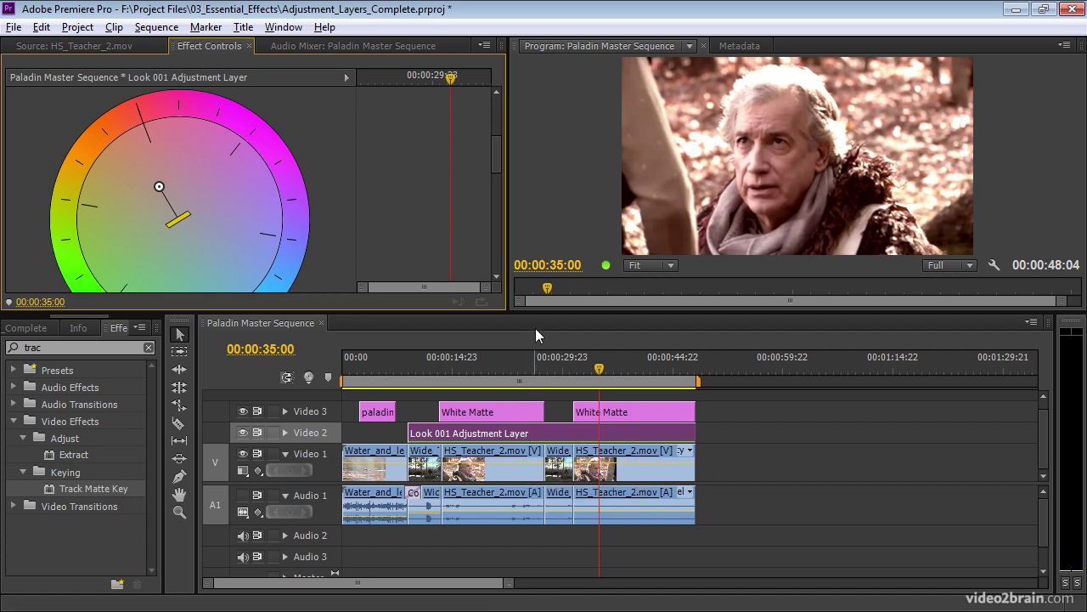
# - Make the Timeline taller, scrub to 00:00:20:14, and adjust the first White Matte clip's start and end edges
pyautogui.moveTo(534, 314); pyautogui.dragTo(543, 235)
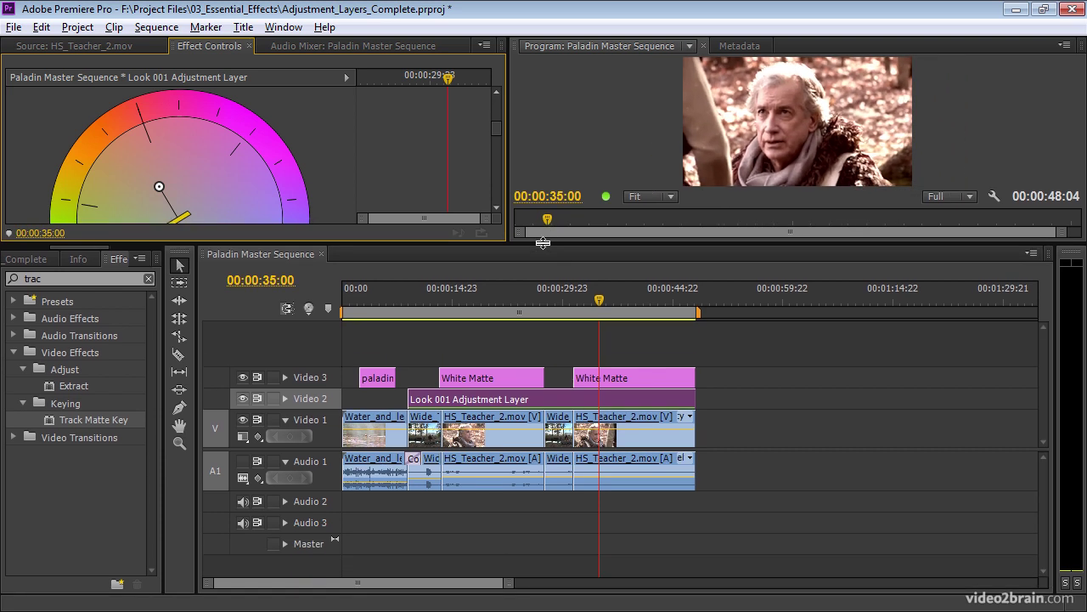
pyautogui.click(482, 446)
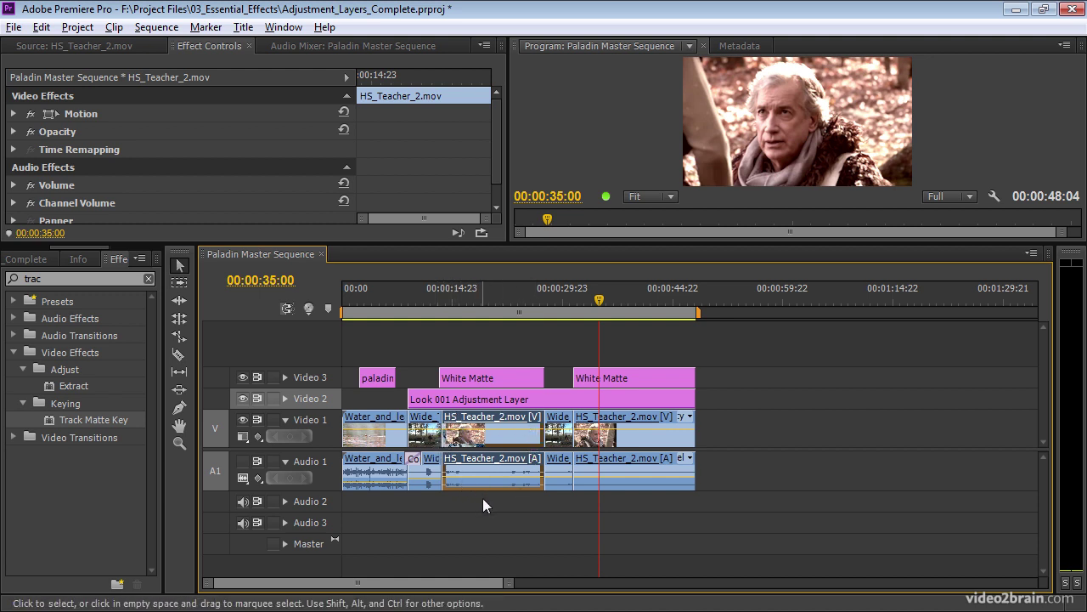
pyautogui.click(492, 380)
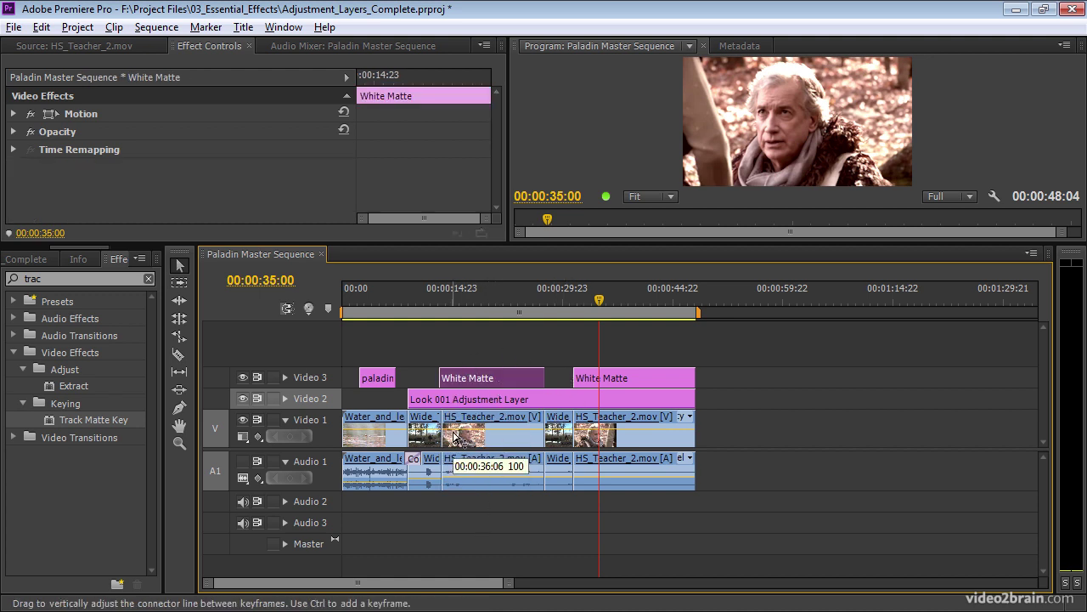
pyautogui.moveTo(438, 291); pyautogui.dragTo(495, 294)
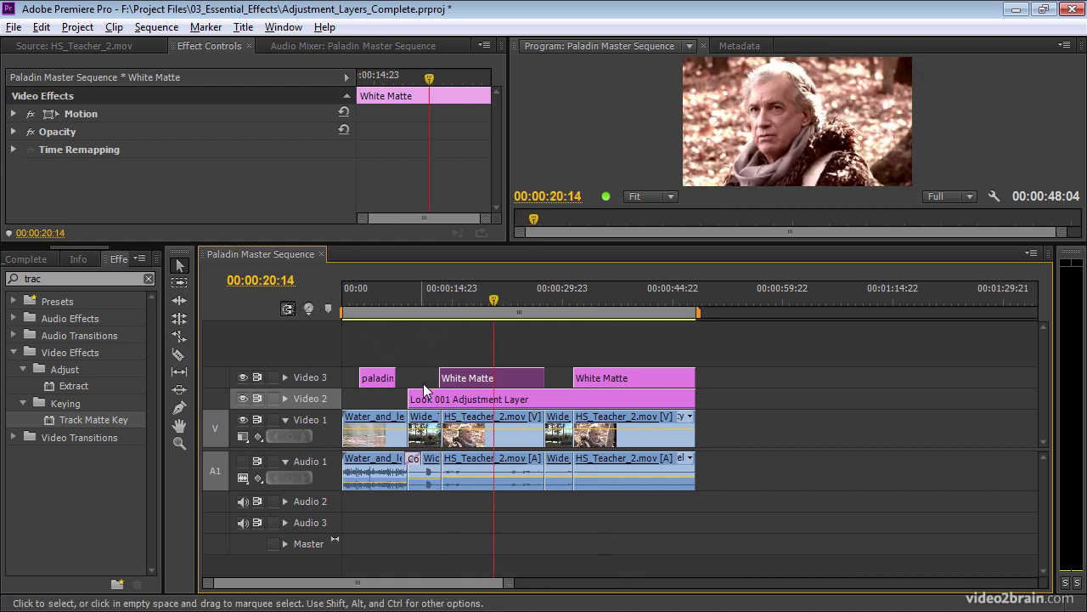
pyautogui.moveTo(439, 377)
pyautogui.mouseDown()
pyautogui.moveTo(422, 376)
pyautogui.moveTo(440, 377)
pyautogui.mouseUp()
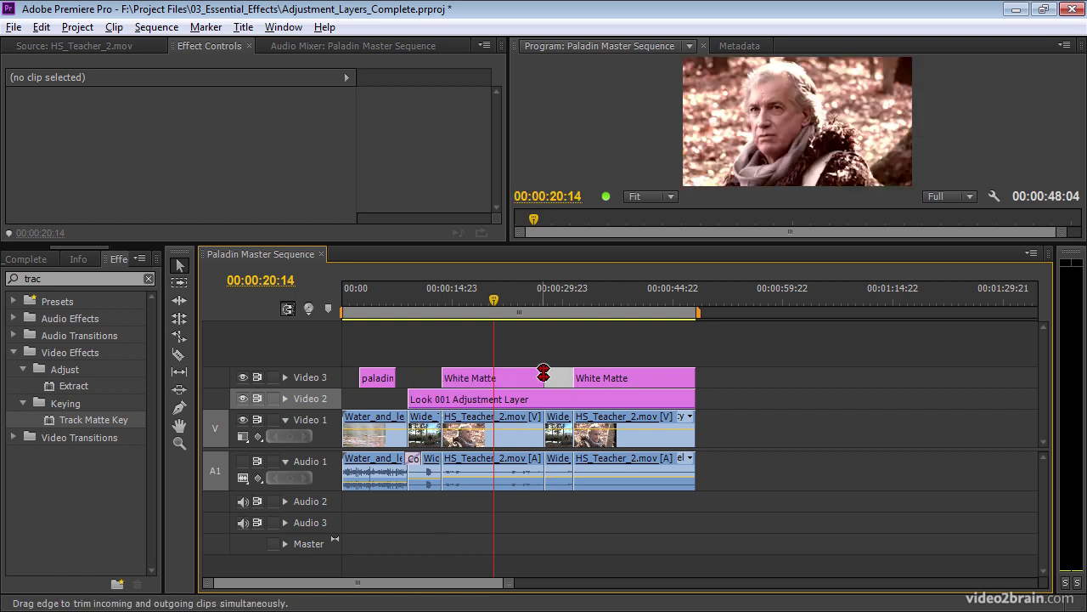
pyautogui.moveTo(543, 377)
pyautogui.mouseDown()
pyautogui.moveTo(521, 377)
pyautogui.moveTo(544, 377)
pyautogui.mouseUp()
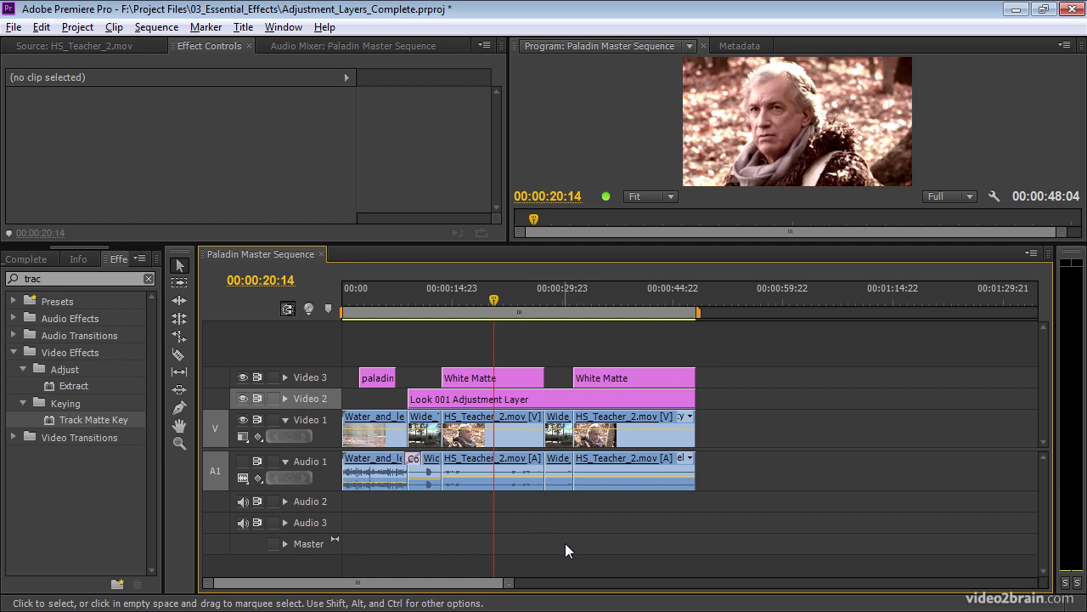